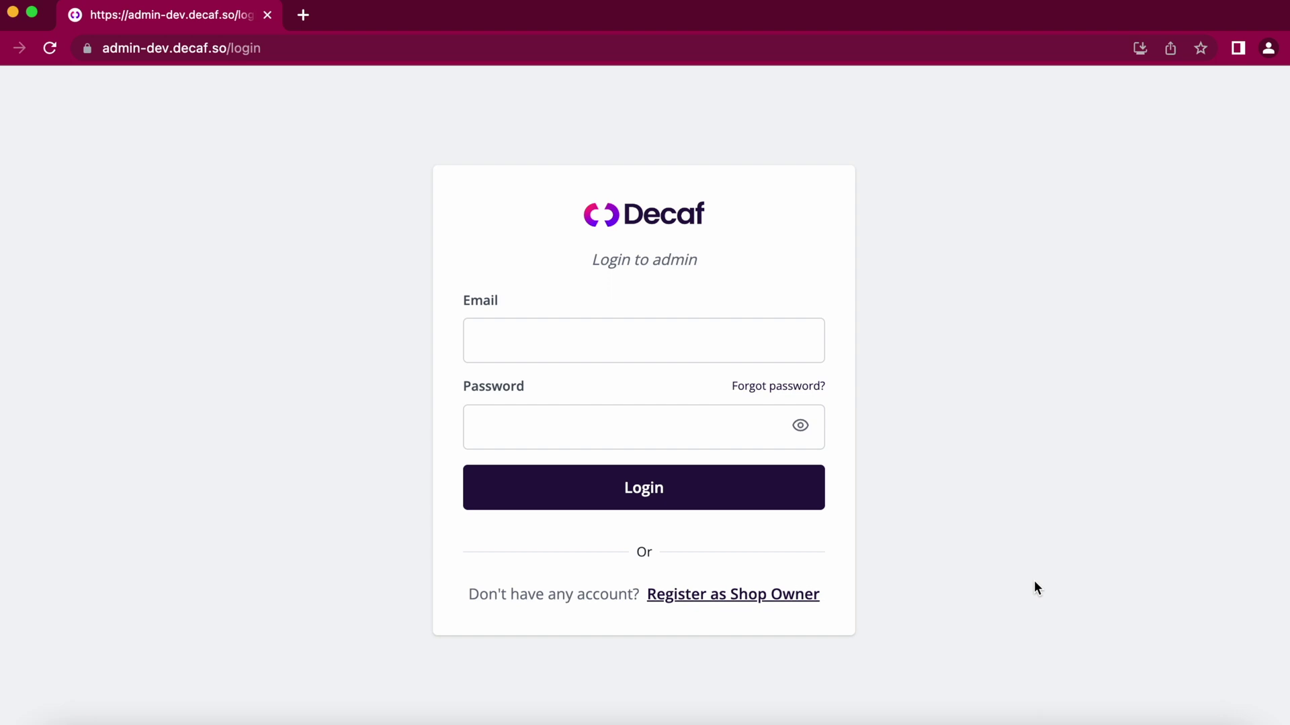
Register a new shop owner account and look through the logo and business information in its profile settings.
{"action": "left_click", "coordinate": [736, 599]}
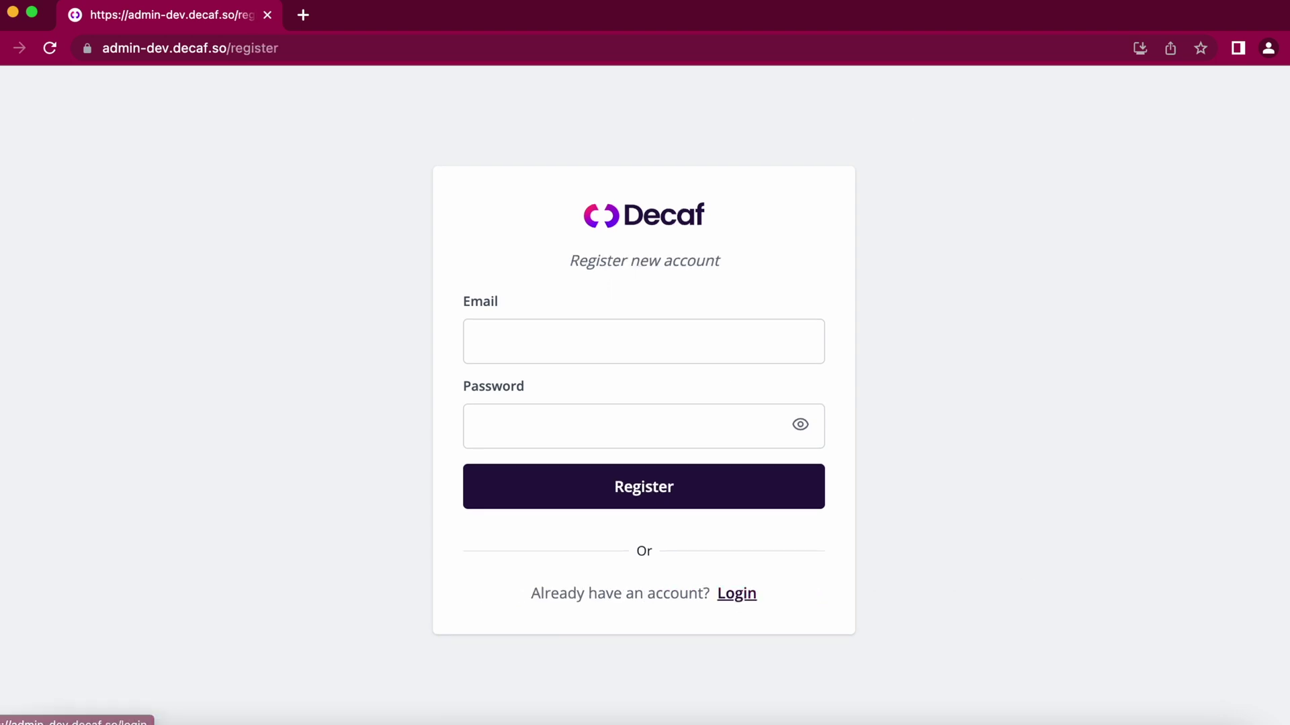
{"action": "left_click", "coordinate": [665, 488]}
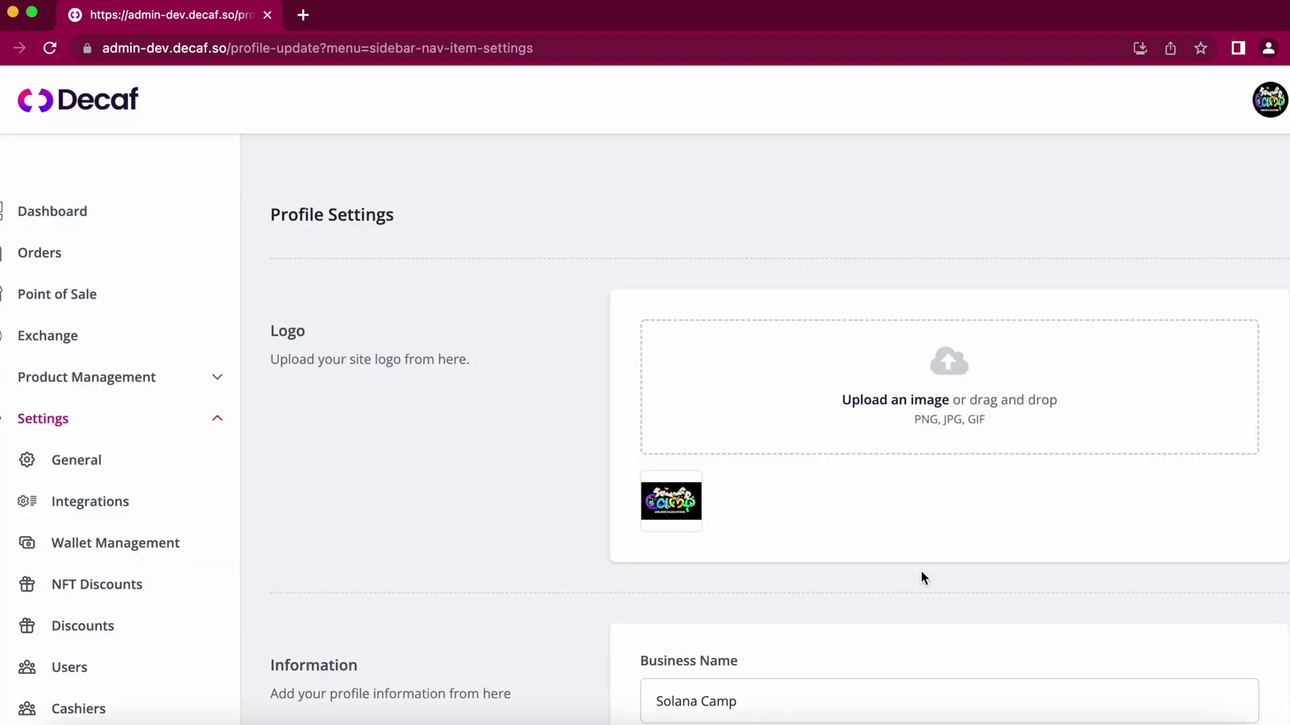
{"action": "scroll", "coordinate": [921, 572], "scroll_direction": "down", "scroll_amount": 5}
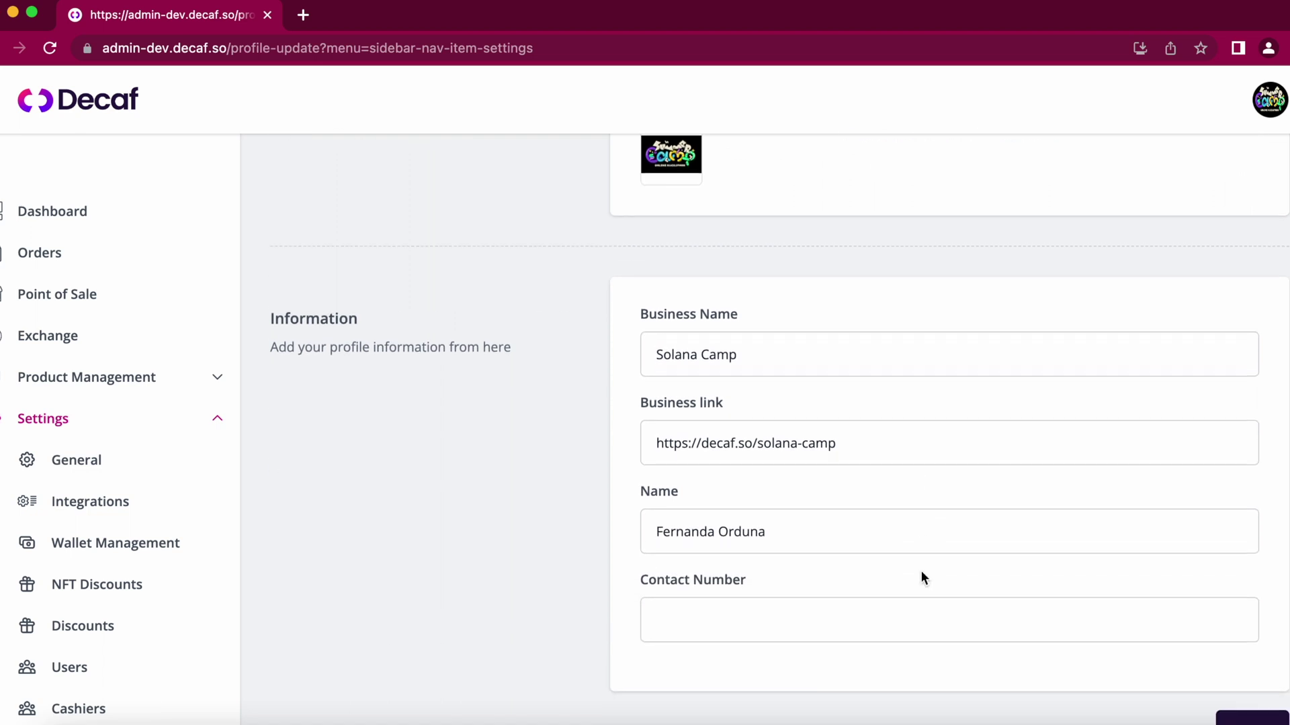
{"action": "scroll", "coordinate": [922, 573], "scroll_direction": "down", "scroll_amount": 2}
In the general settings, enable Accept Card, Allow Solana Payments (USDC) and Allow Pay-On-Counter Payments.
{"action": "left_click", "coordinate": [160, 463]}
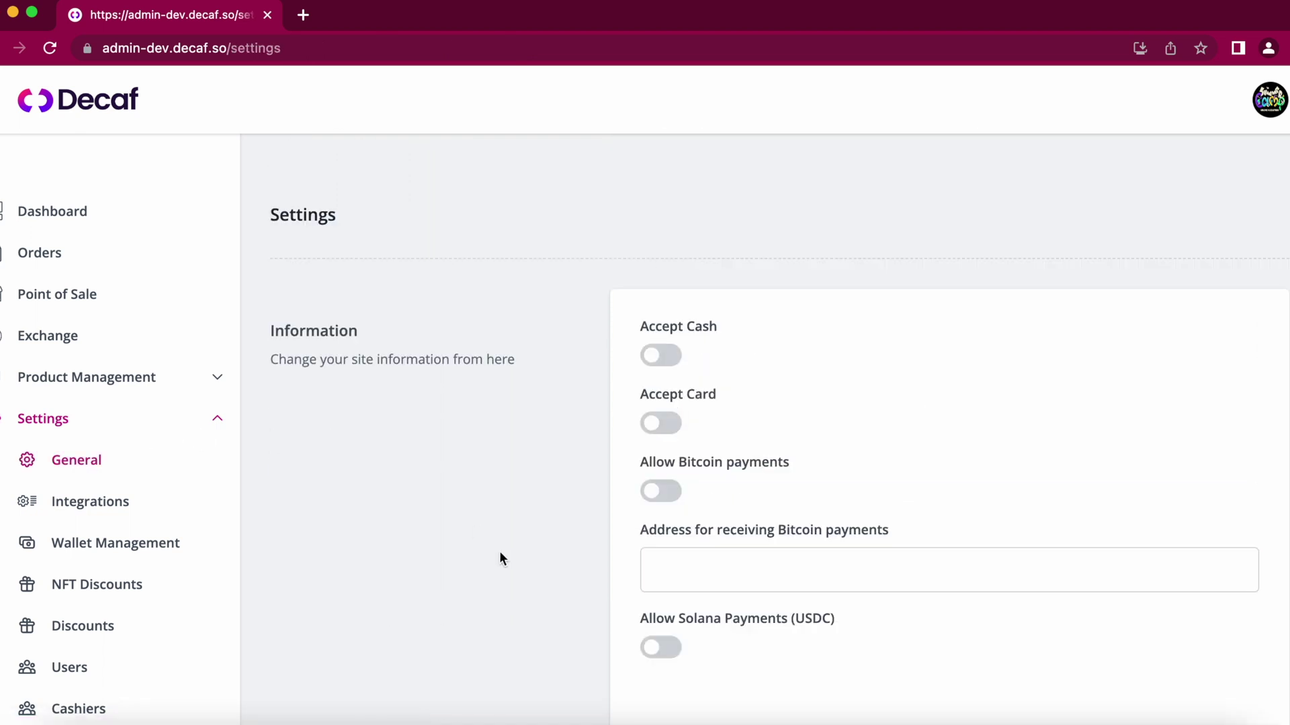
{"action": "scroll", "coordinate": [469, 466], "scroll_direction": "down", "scroll_amount": 1}
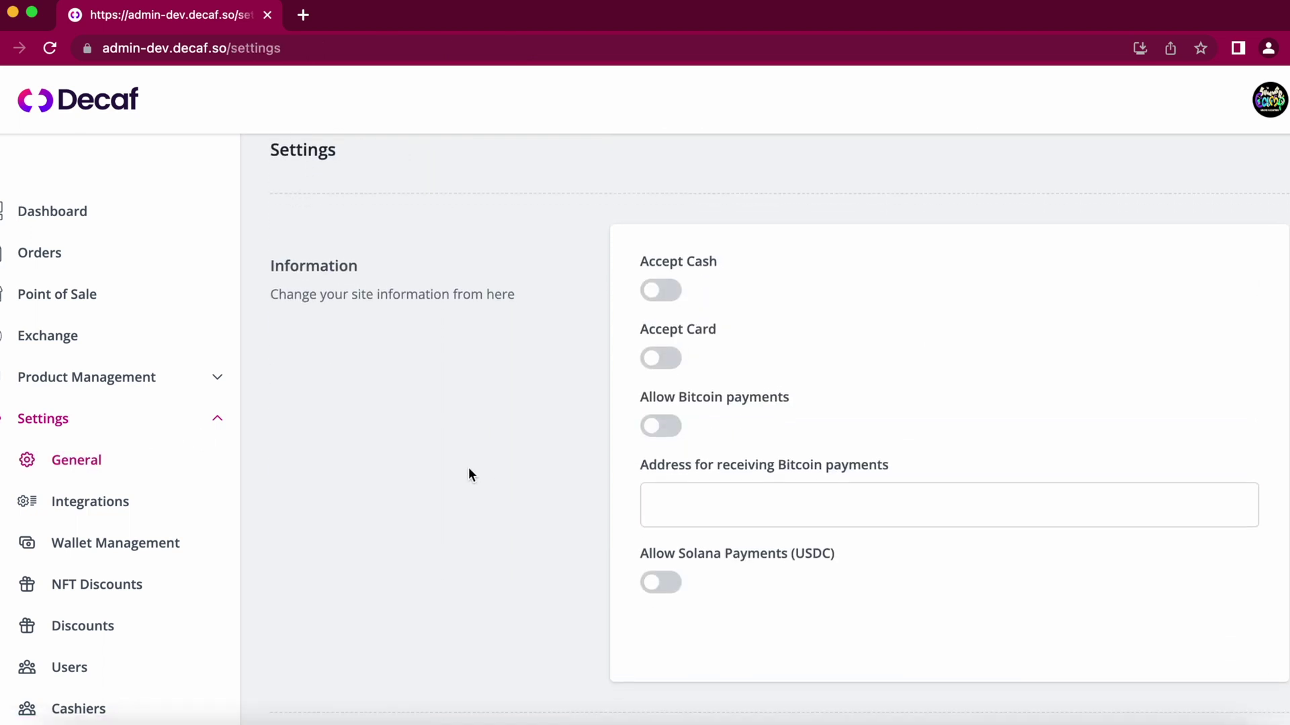
{"action": "left_click", "coordinate": [667, 360]}
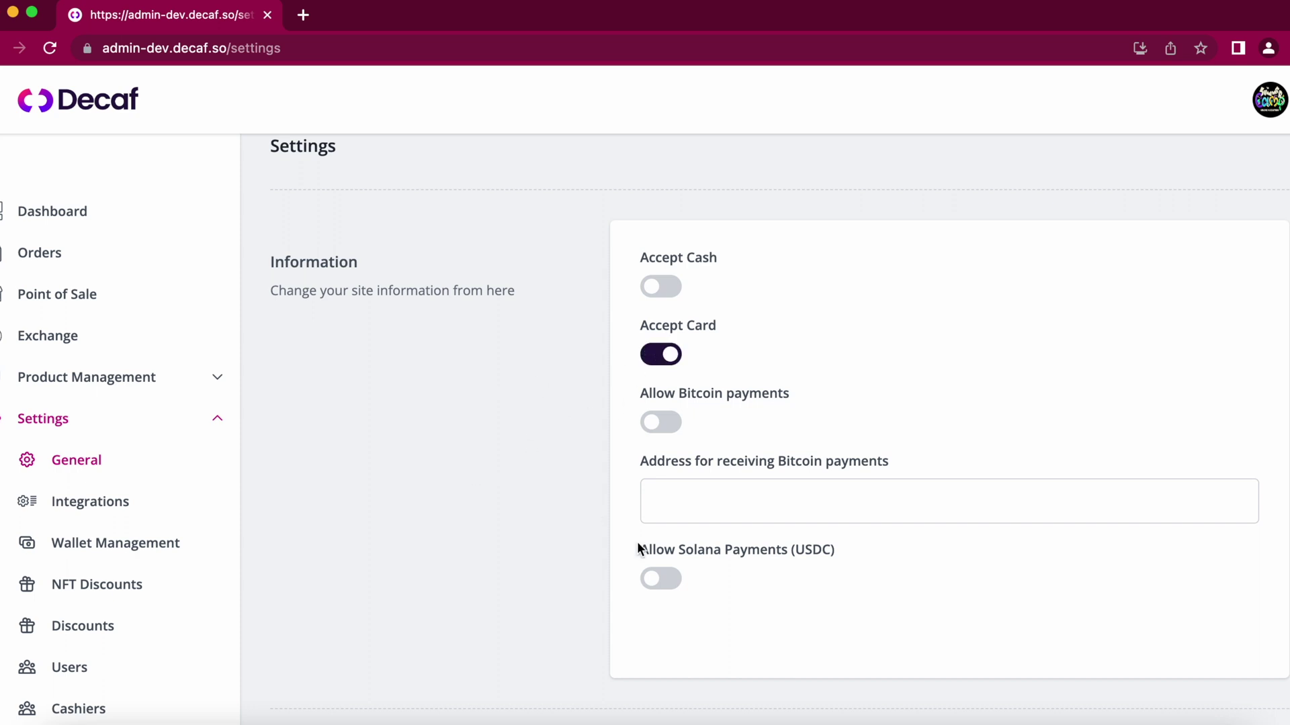
{"action": "left_click", "coordinate": [662, 581]}
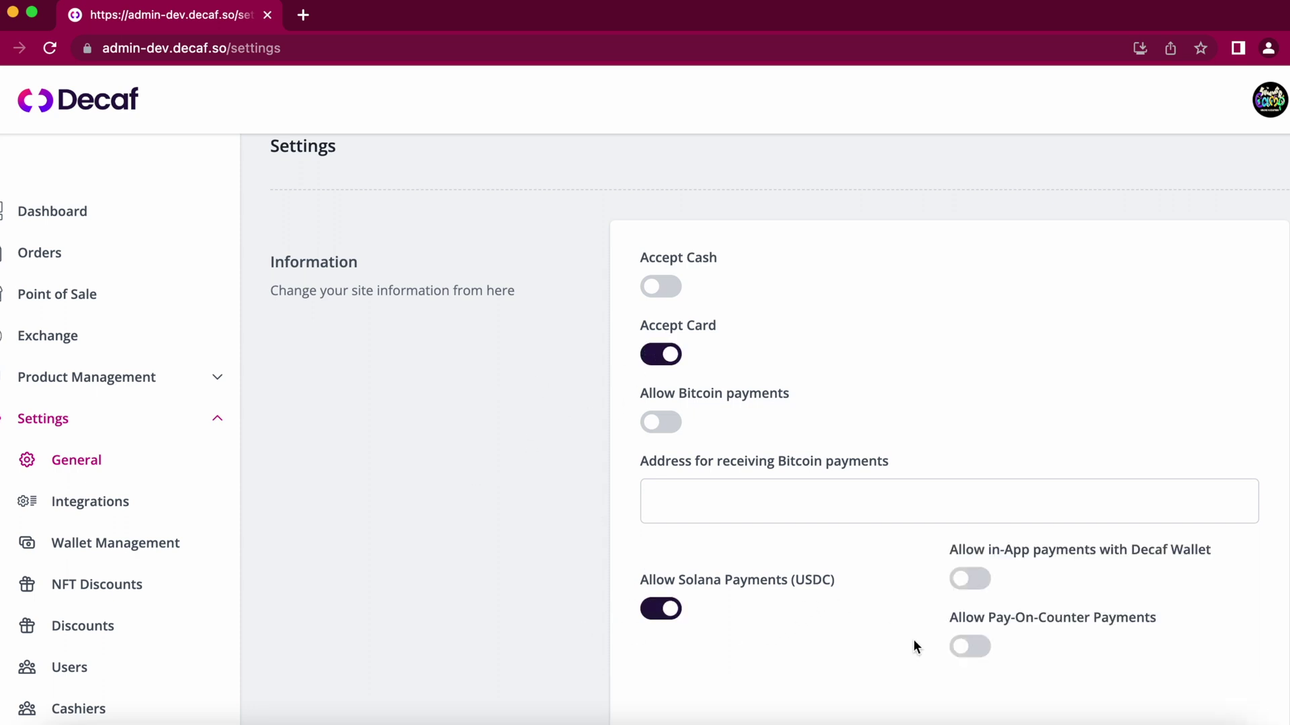
{"action": "left_click", "coordinate": [974, 647]}
In the wallet settings, import the address for receiving Solana payments from Decaf with a Google account.
{"action": "scroll", "coordinate": [837, 654], "scroll_direction": "down", "scroll_amount": 1}
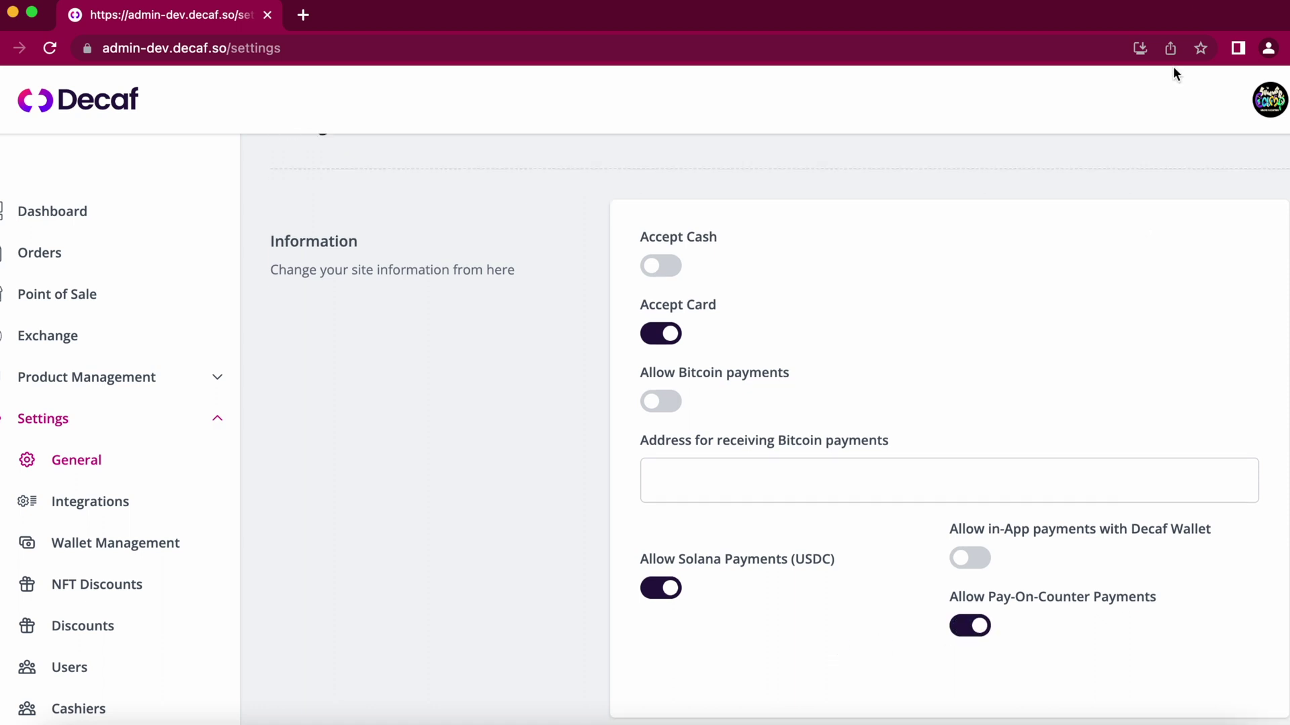
{"action": "scroll", "coordinate": [896, 688], "scroll_direction": "down", "scroll_amount": 8}
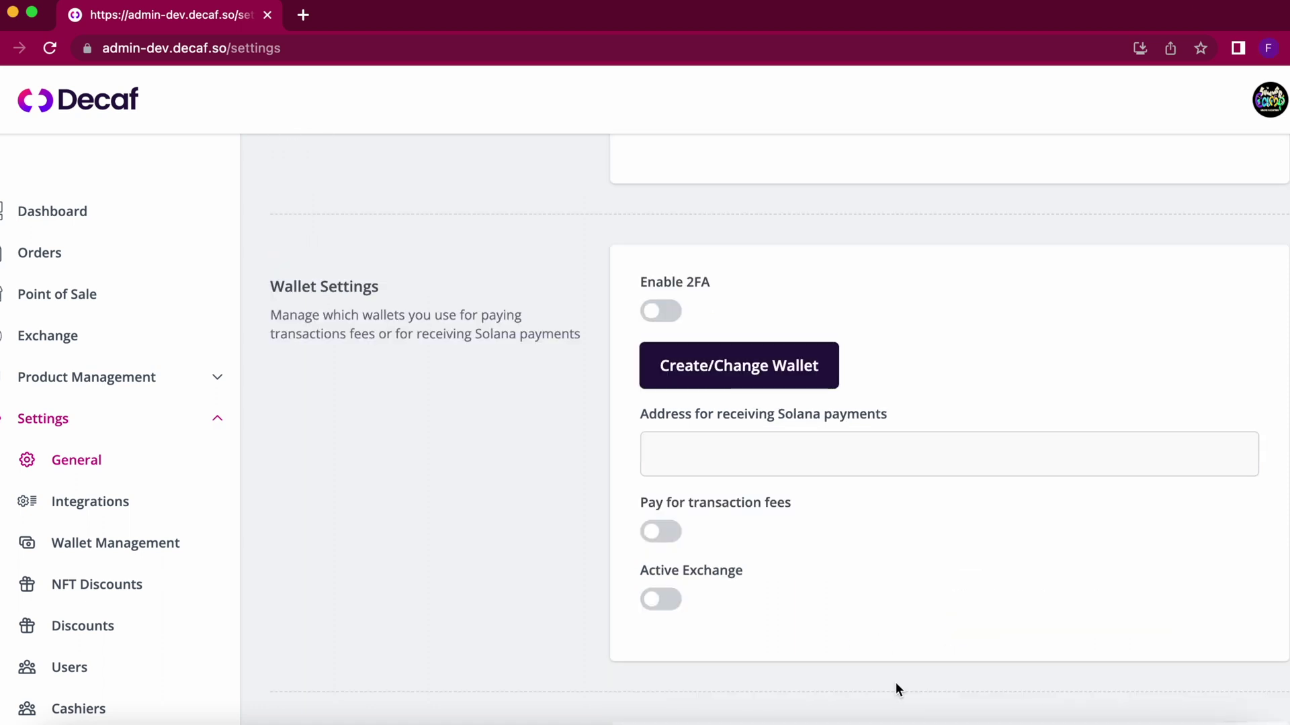
{"action": "scroll", "coordinate": [896, 684], "scroll_direction": "down", "scroll_amount": 1}
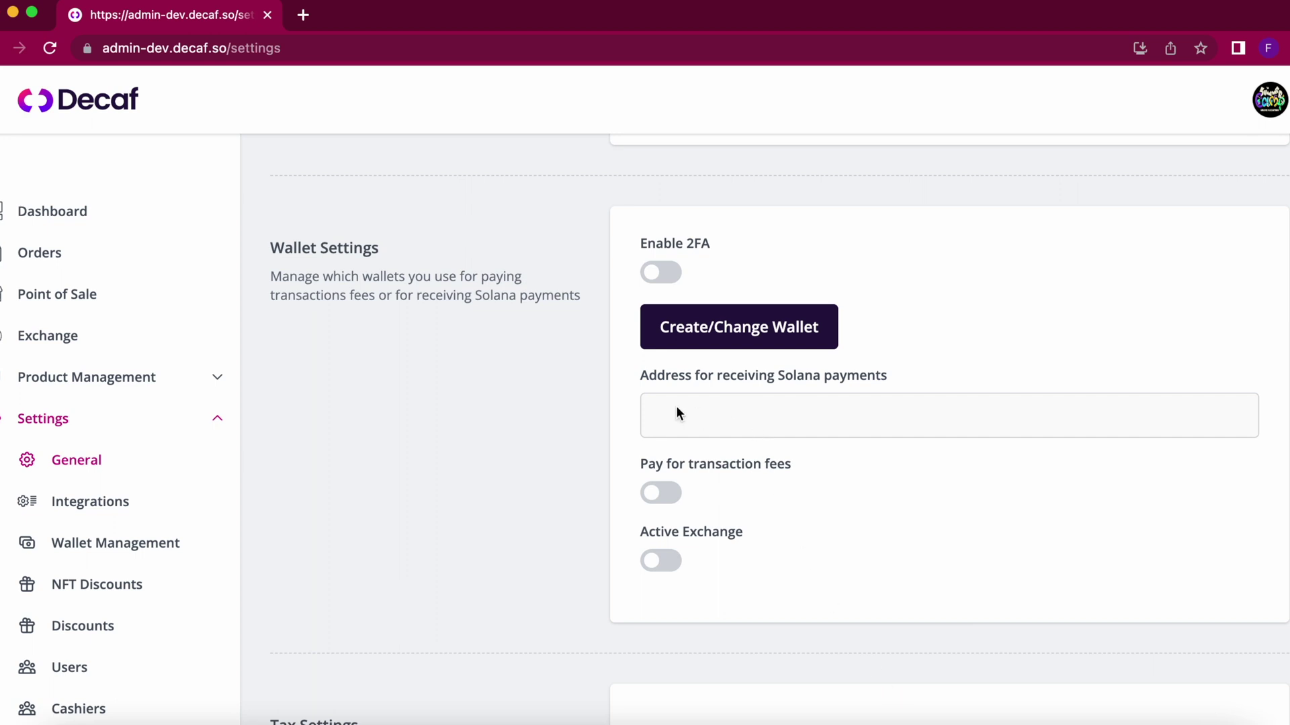
{"action": "left_click", "coordinate": [697, 338]}
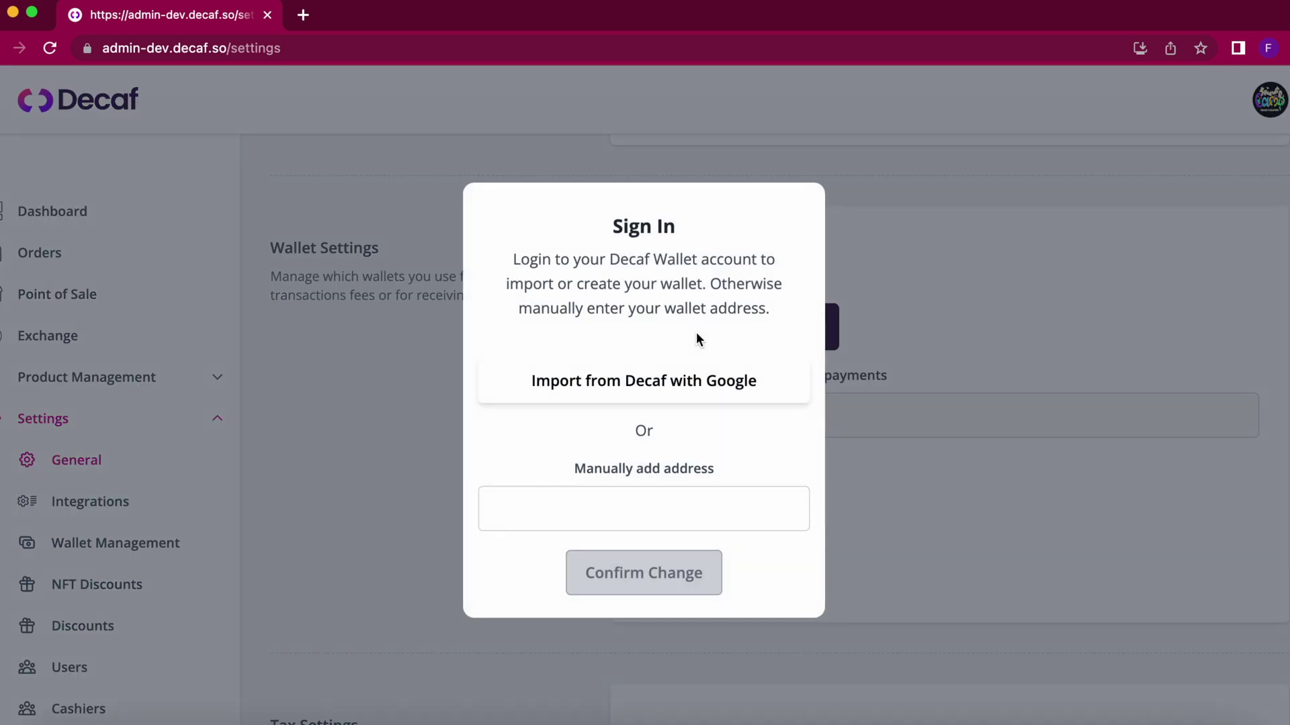
{"action": "left_click", "coordinate": [655, 383]}
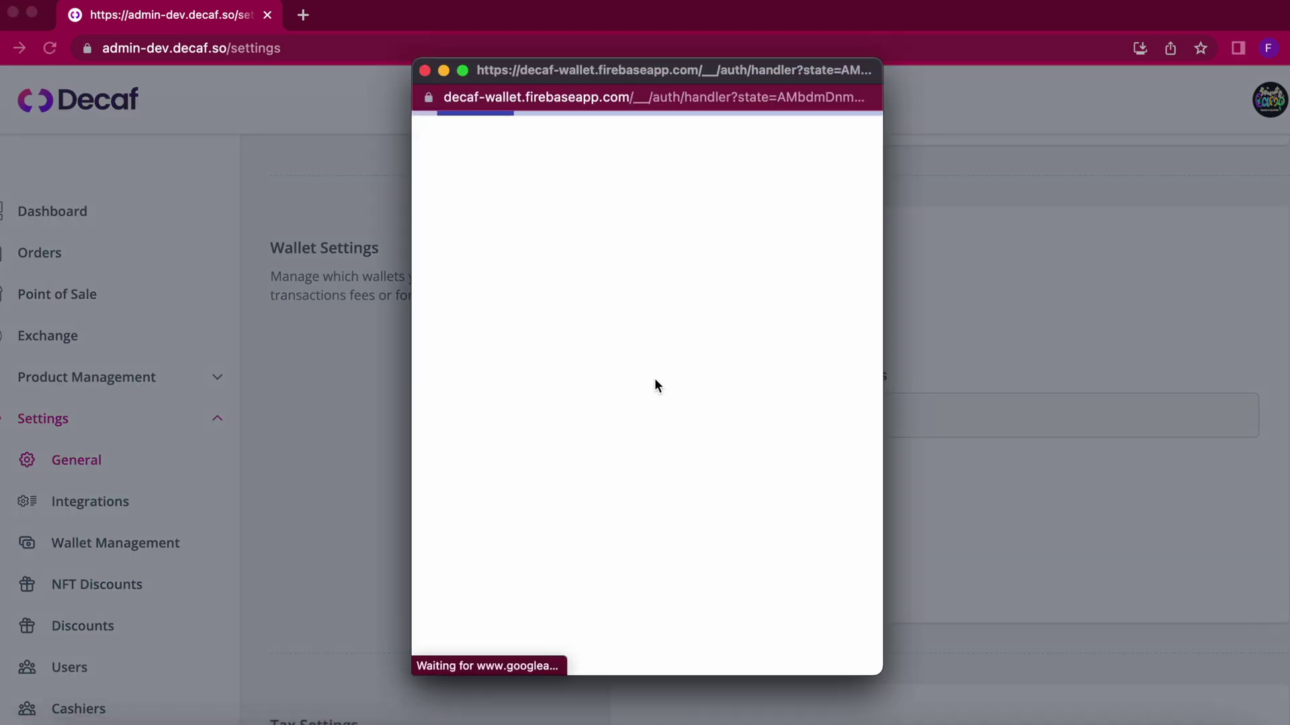
{"action": "left_click", "coordinate": [622, 581]}
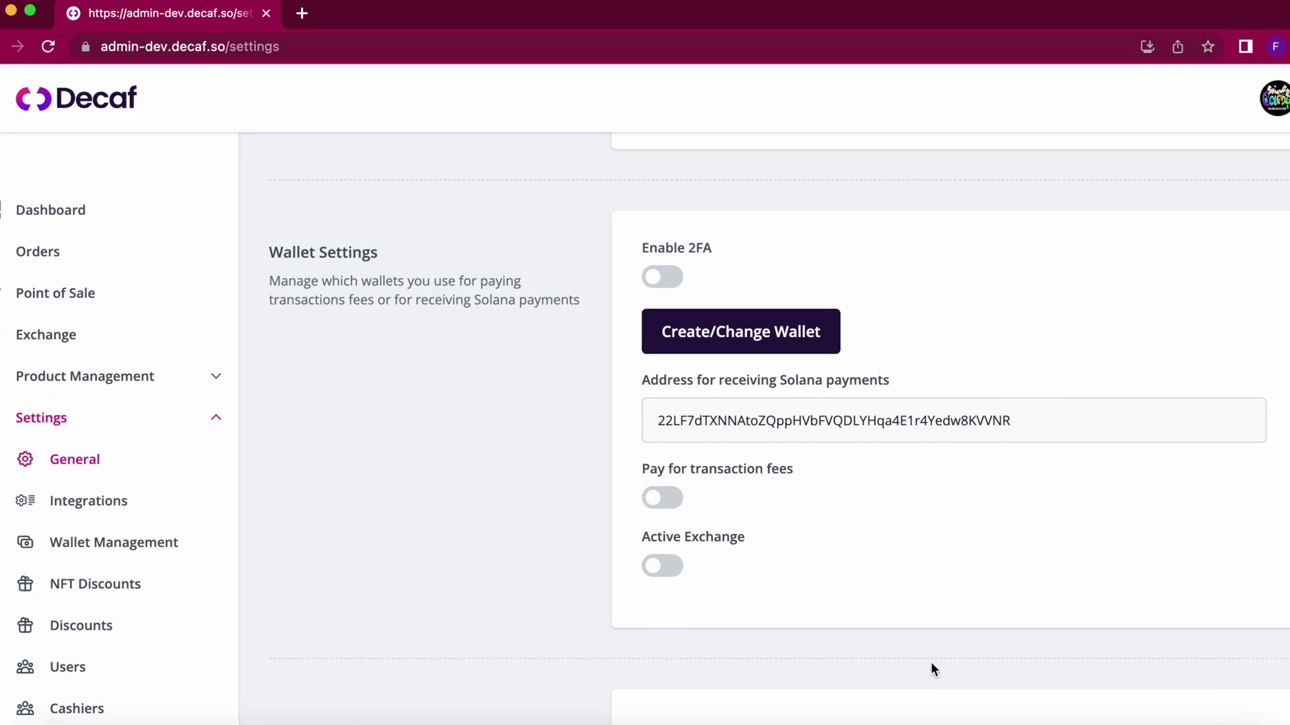
Enable paying for transaction fees and choose the Fee paying wallet to cover them.
{"action": "left_click", "coordinate": [662, 499]}
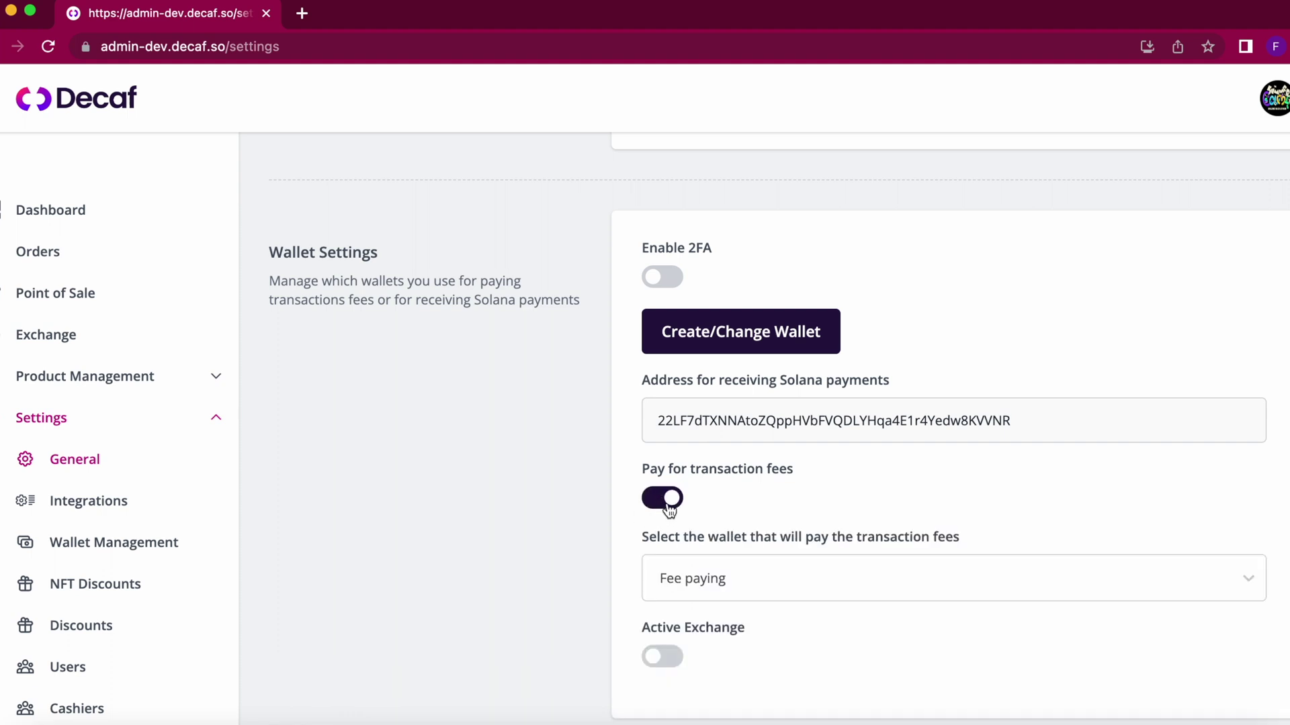
{"action": "scroll", "coordinate": [723, 525], "scroll_direction": "down", "scroll_amount": 1}
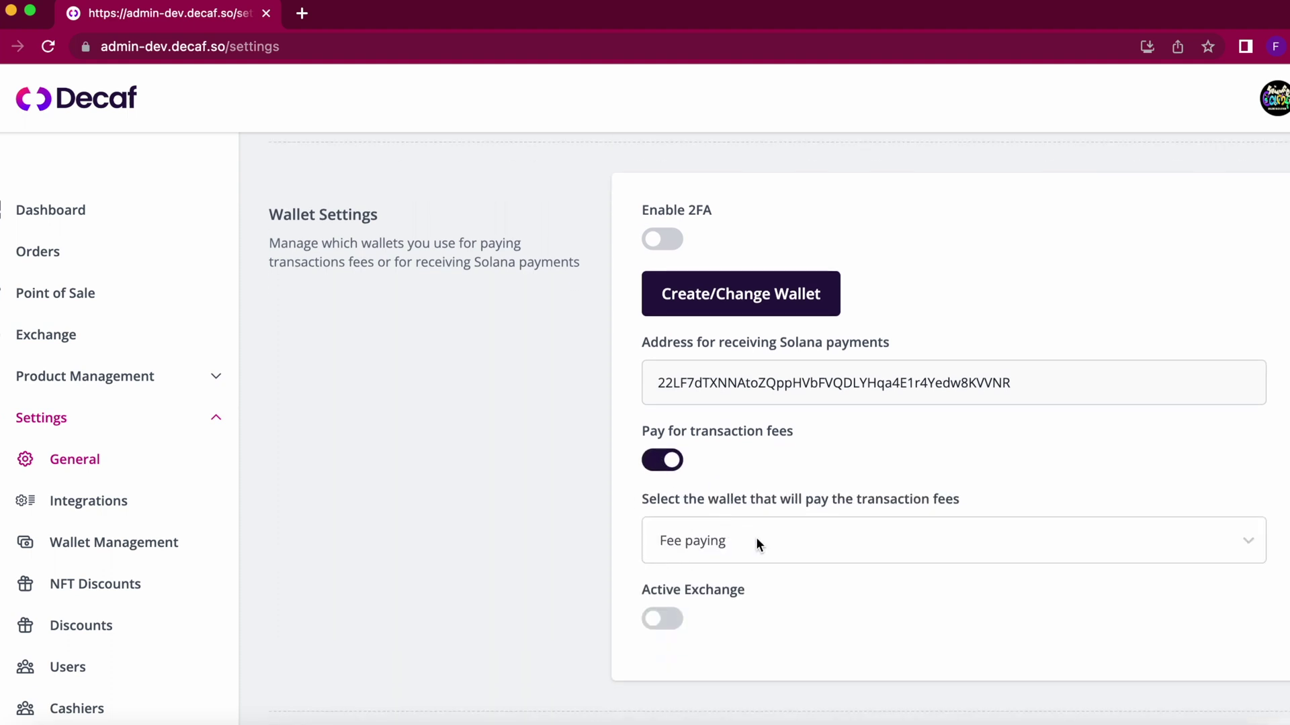
{"action": "left_click", "coordinate": [757, 543]}
{"action": "left_click", "coordinate": [699, 595]}
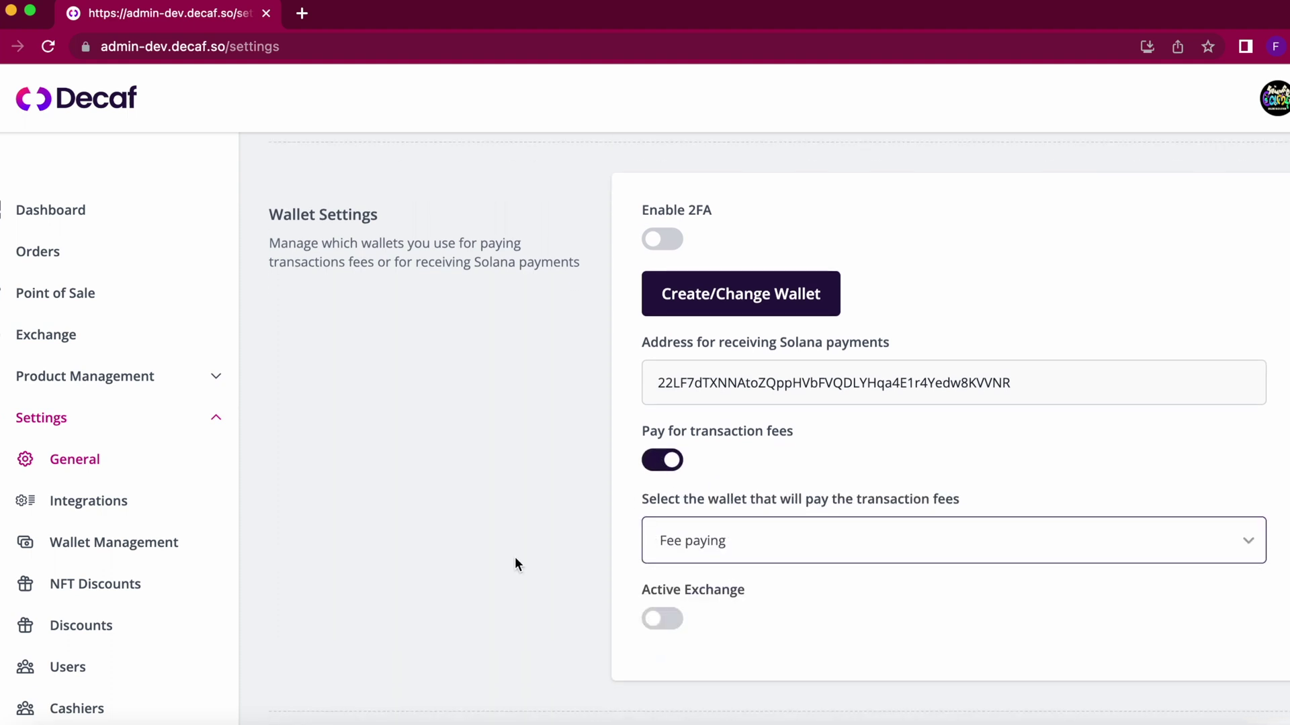
Connect the shop to Square in the integrations settings.
{"action": "left_click", "coordinate": [106, 552]}
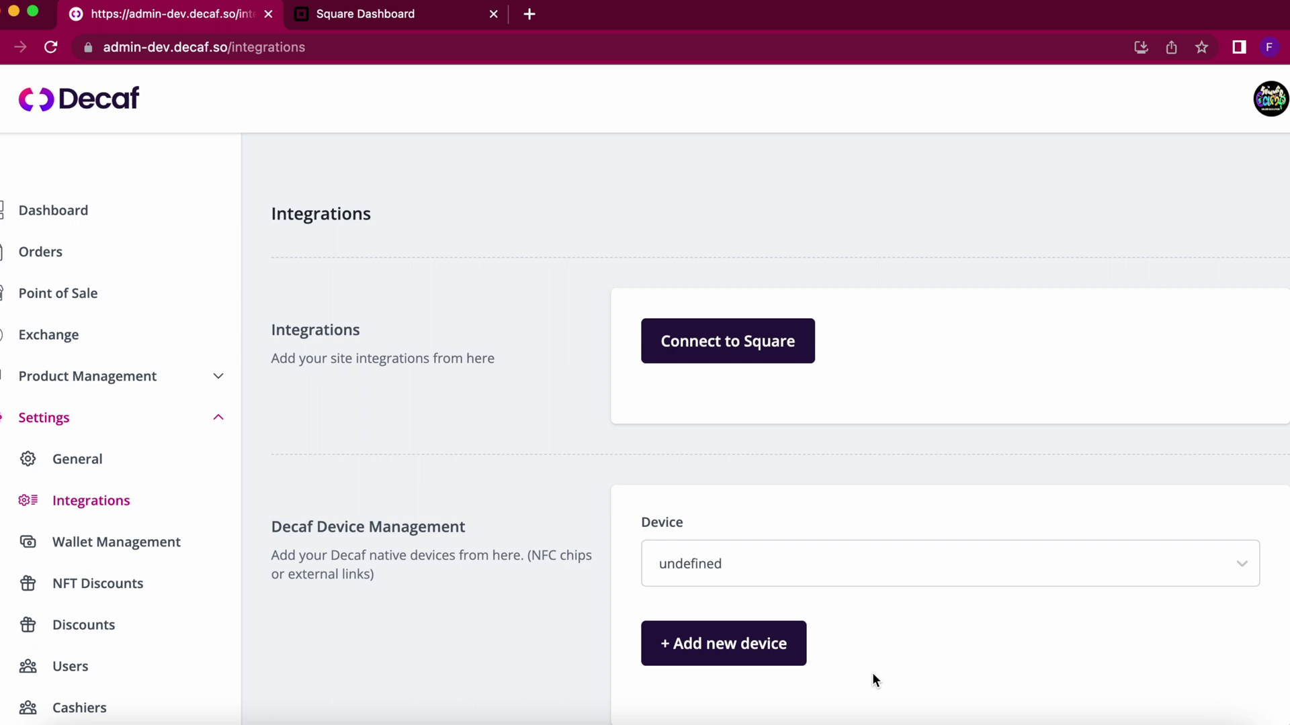
{"action": "left_click", "coordinate": [720, 340]}
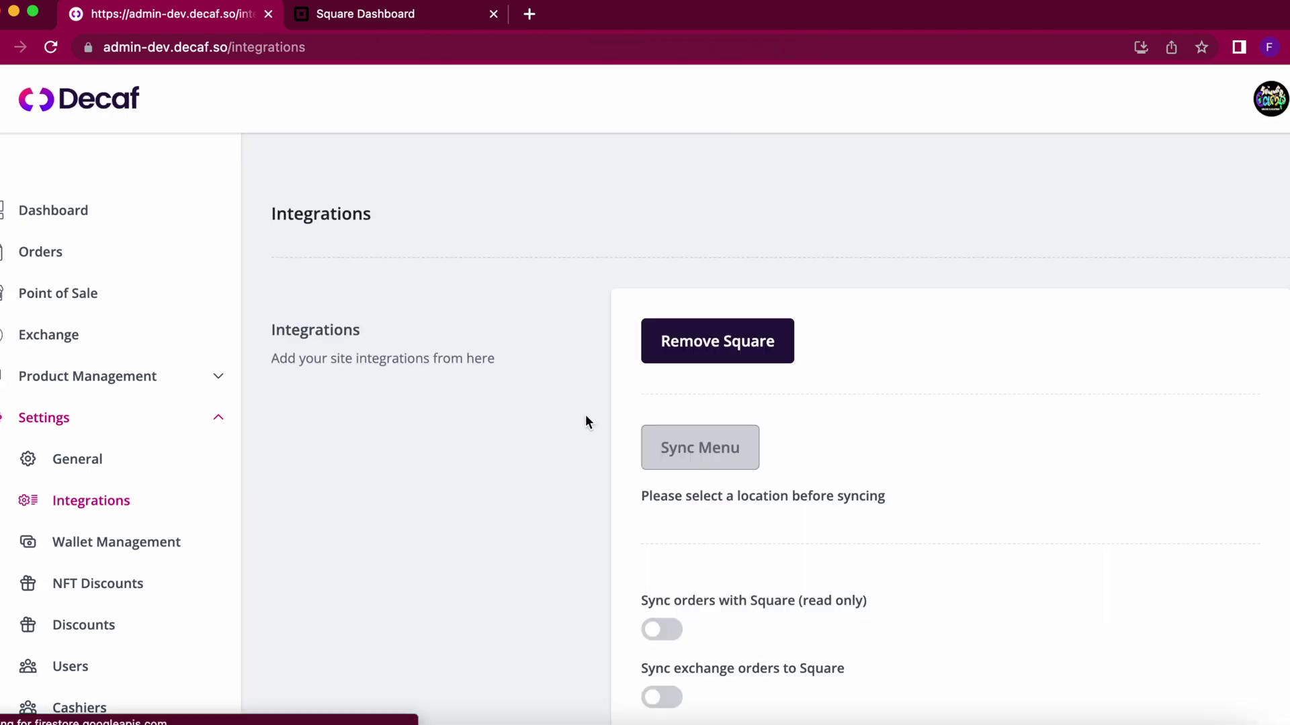
Set the Square location to Default Test Account and sync the menu from Square.
{"action": "left_click", "coordinate": [688, 665]}
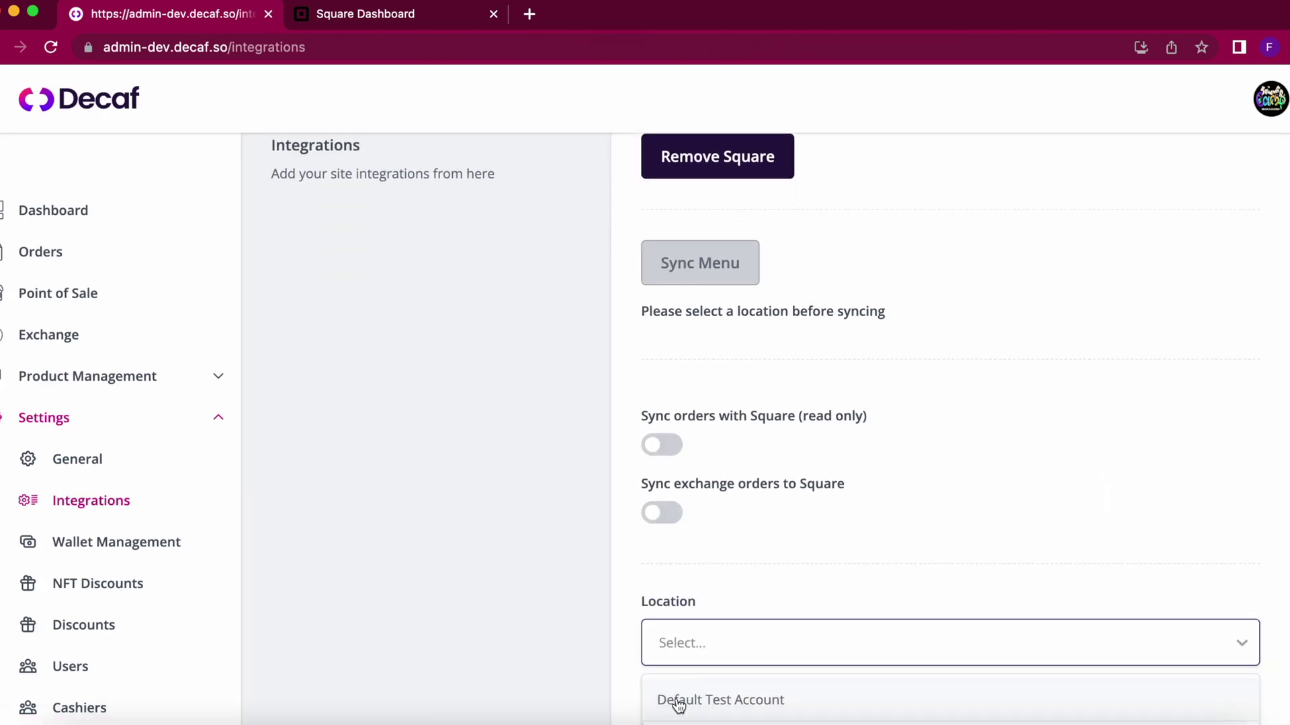
{"action": "left_click", "coordinate": [679, 700]}
{"action": "left_click", "coordinate": [691, 707]}
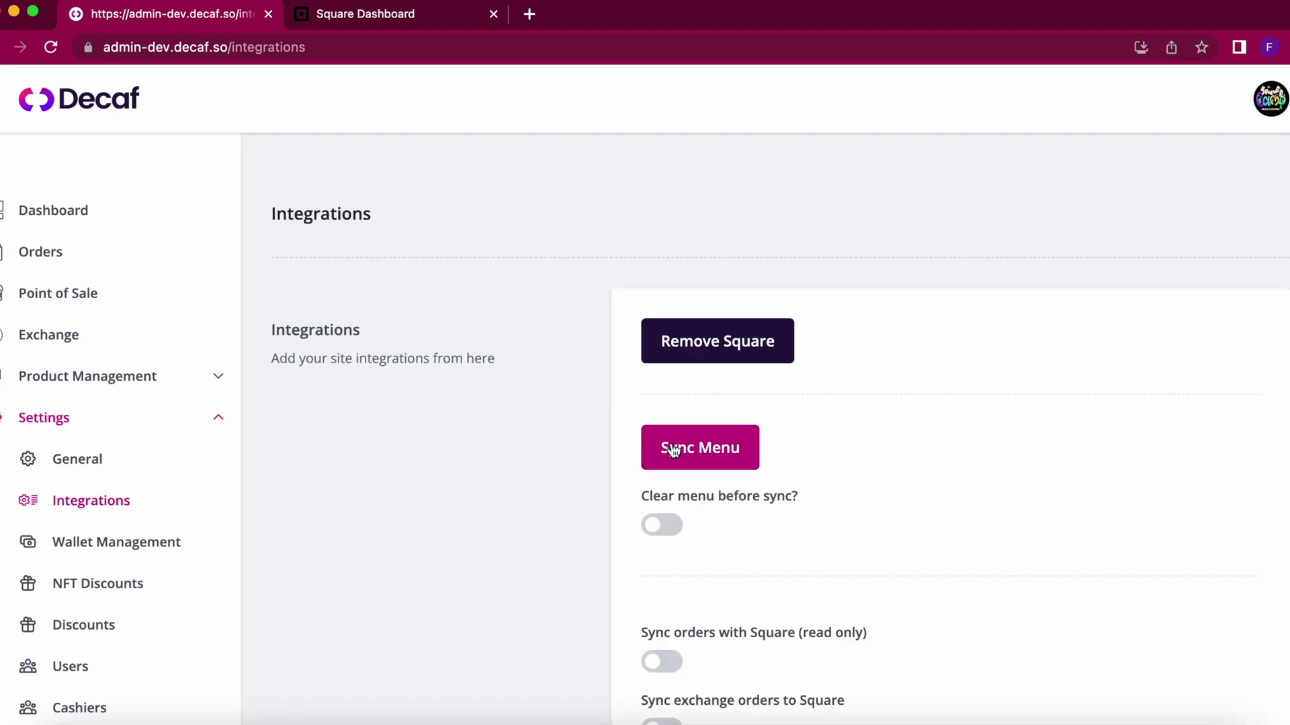
{"action": "left_click", "coordinate": [671, 445]}
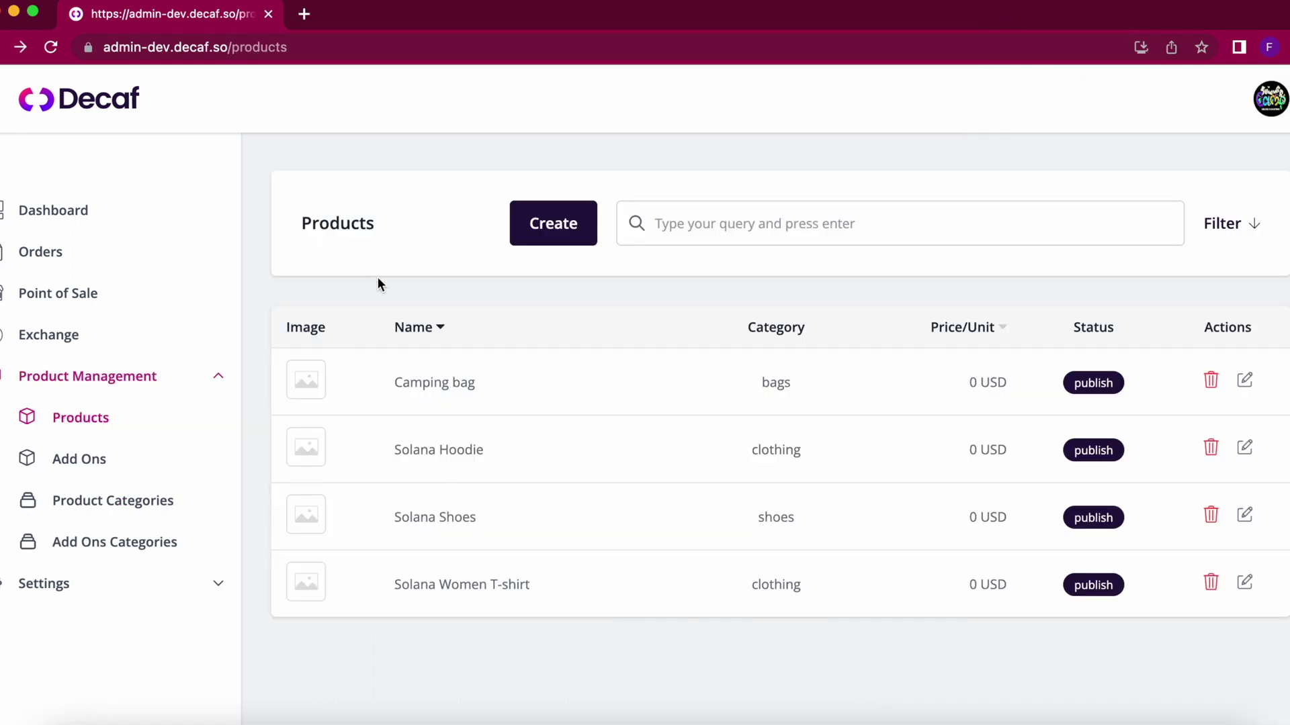
Open the new product form and examine its category, add-on, description, status, price and SKU fields.
{"action": "left_click", "coordinate": [546, 240]}
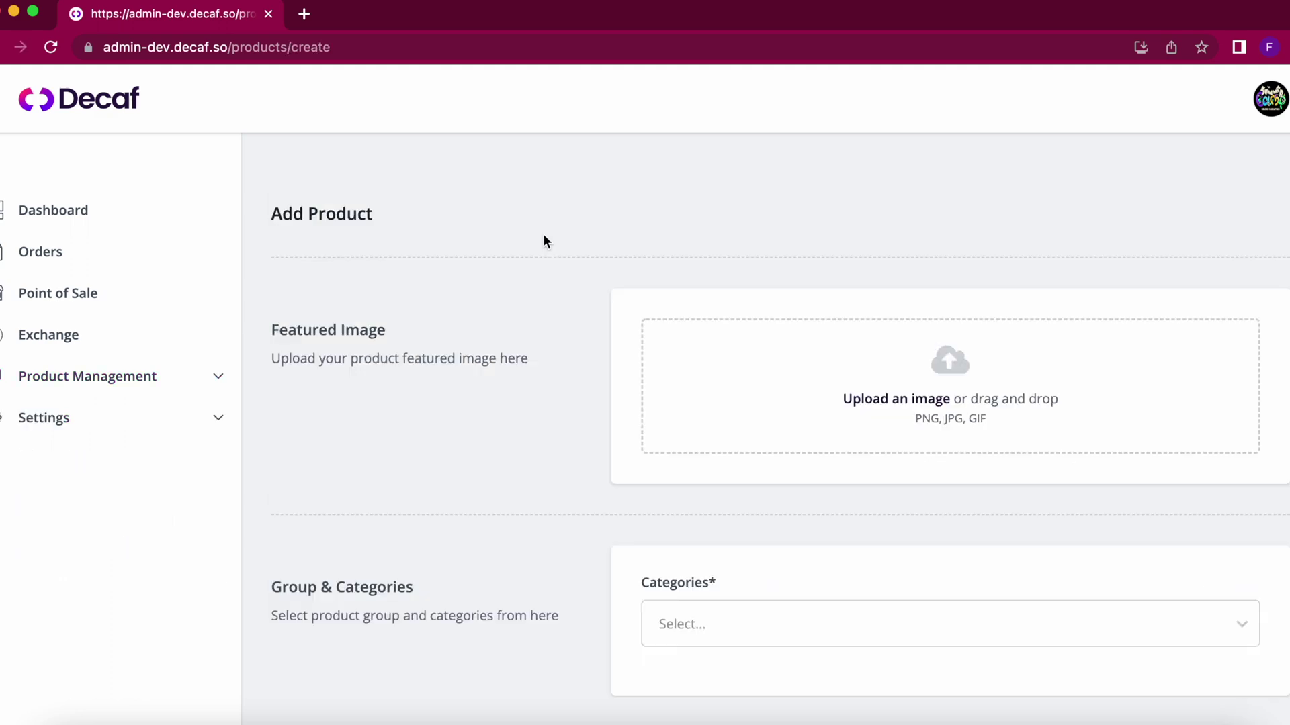
{"action": "scroll", "coordinate": [479, 481], "scroll_direction": "down", "scroll_amount": 10}
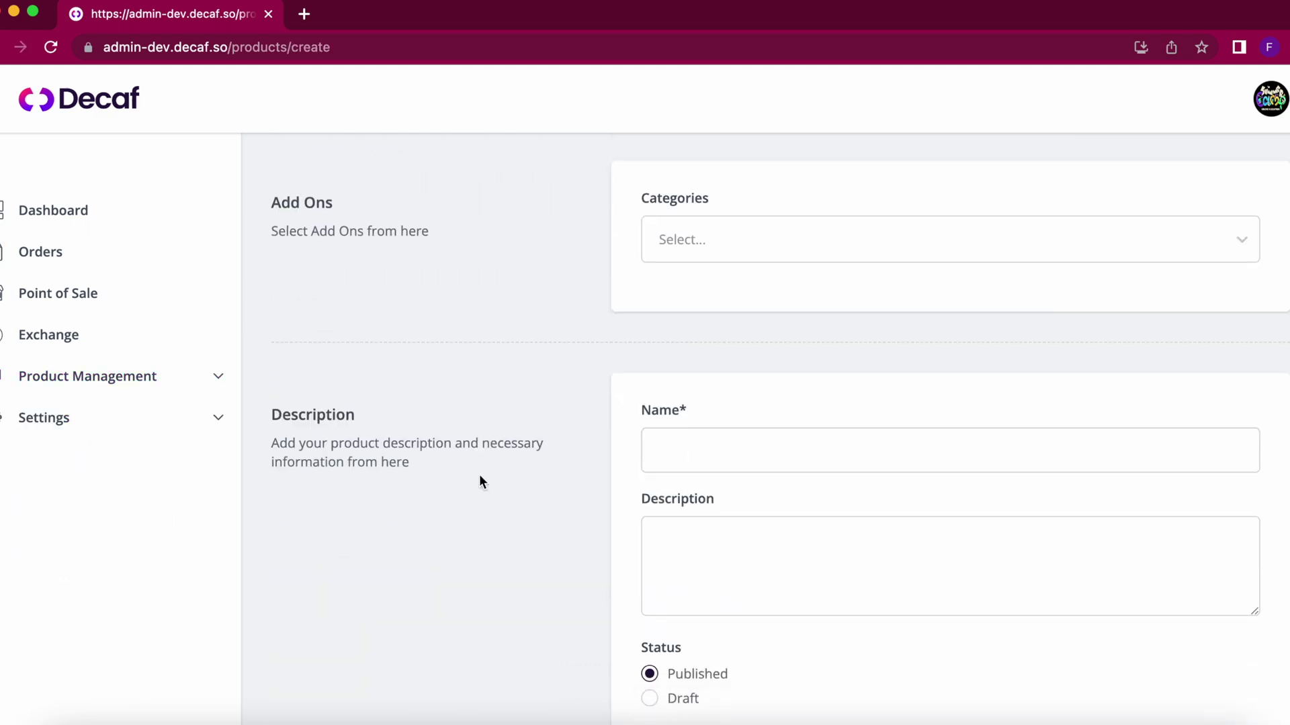
{"action": "scroll", "coordinate": [479, 481], "scroll_direction": "down", "scroll_amount": 3}
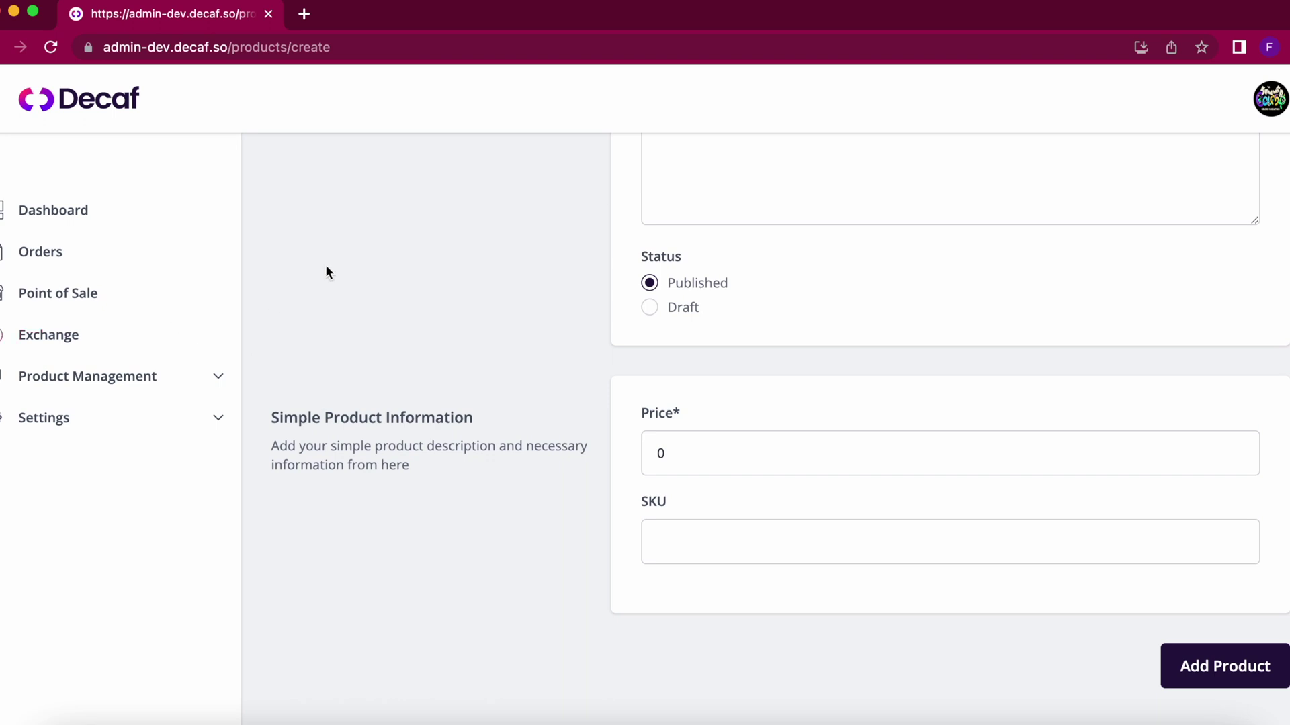
{"action": "key", "text": "super+bracketleft"}
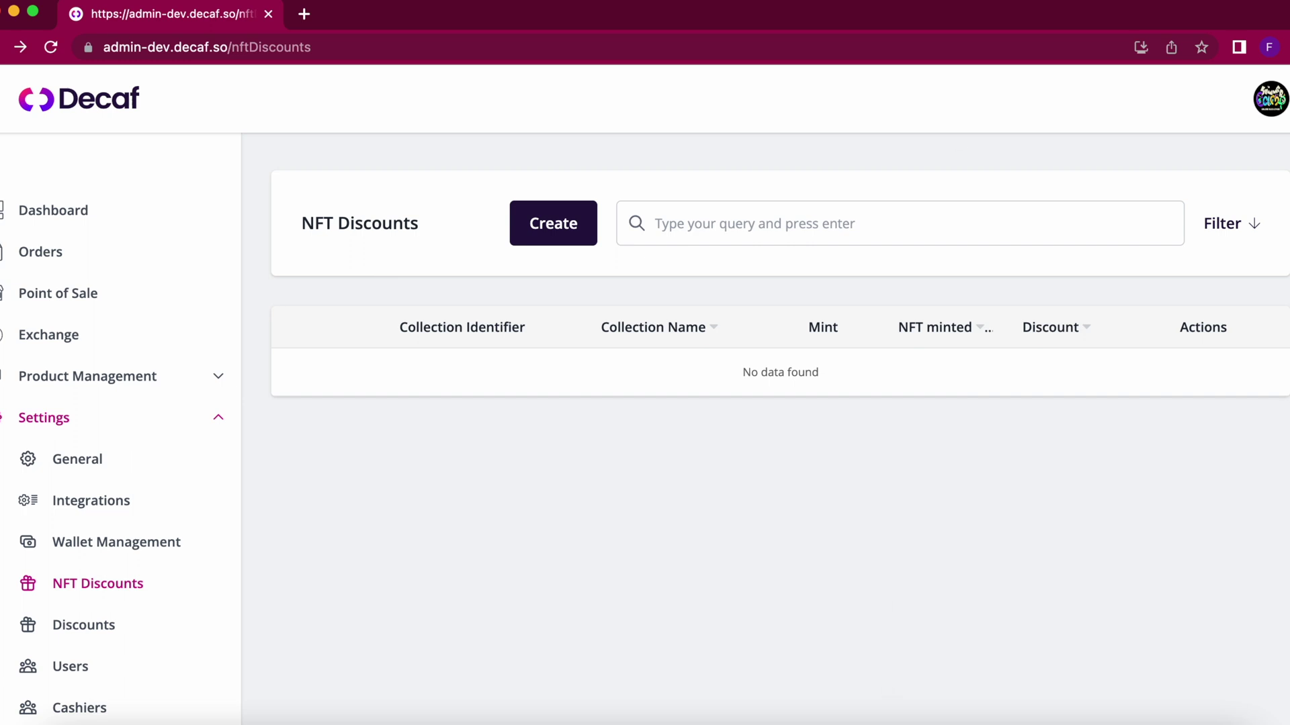
Create the "Solana Camp NFT" discount with 20% off, maximum $1000, mint price $10, message "Enjoy!", 100% royalties and minting fees paid by Fee paying.
{"action": "key", "text": "super+bracketright"}
{"action": "scroll", "coordinate": [569, 587], "scroll_direction": "down", "scroll_amount": 3}
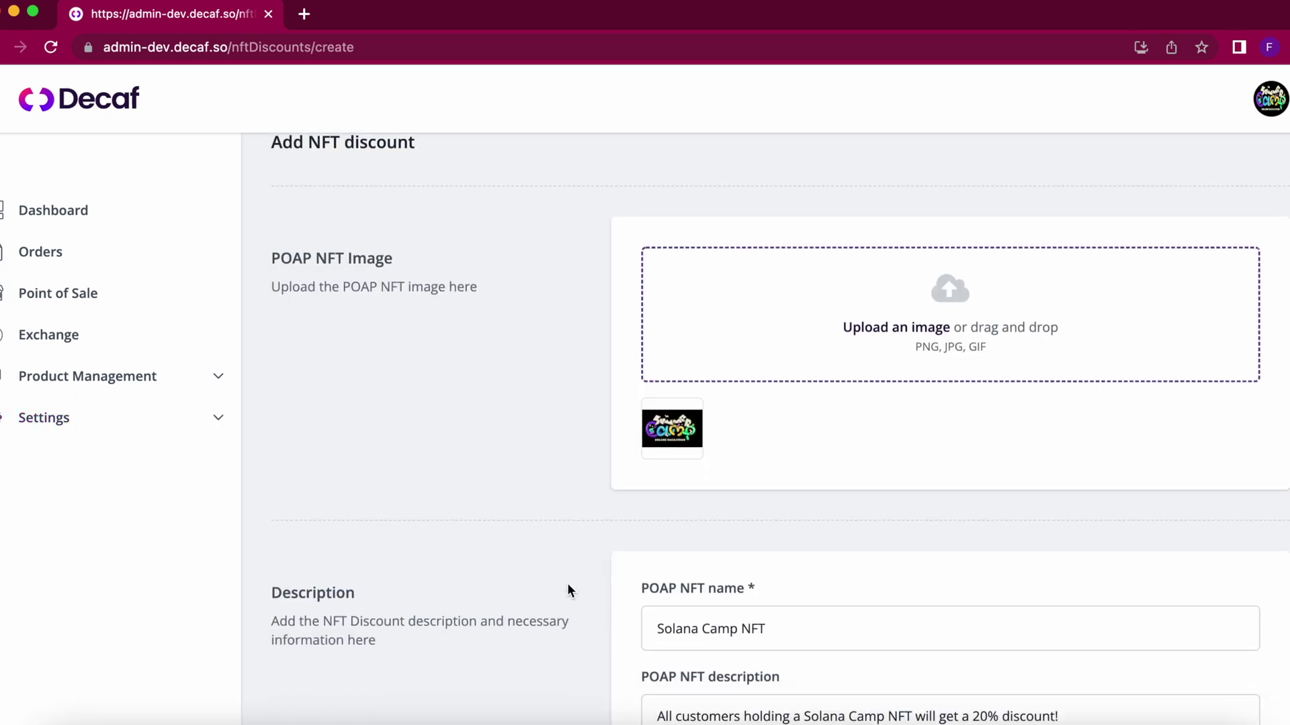
{"action": "scroll", "coordinate": [569, 590], "scroll_direction": "down", "scroll_amount": 1}
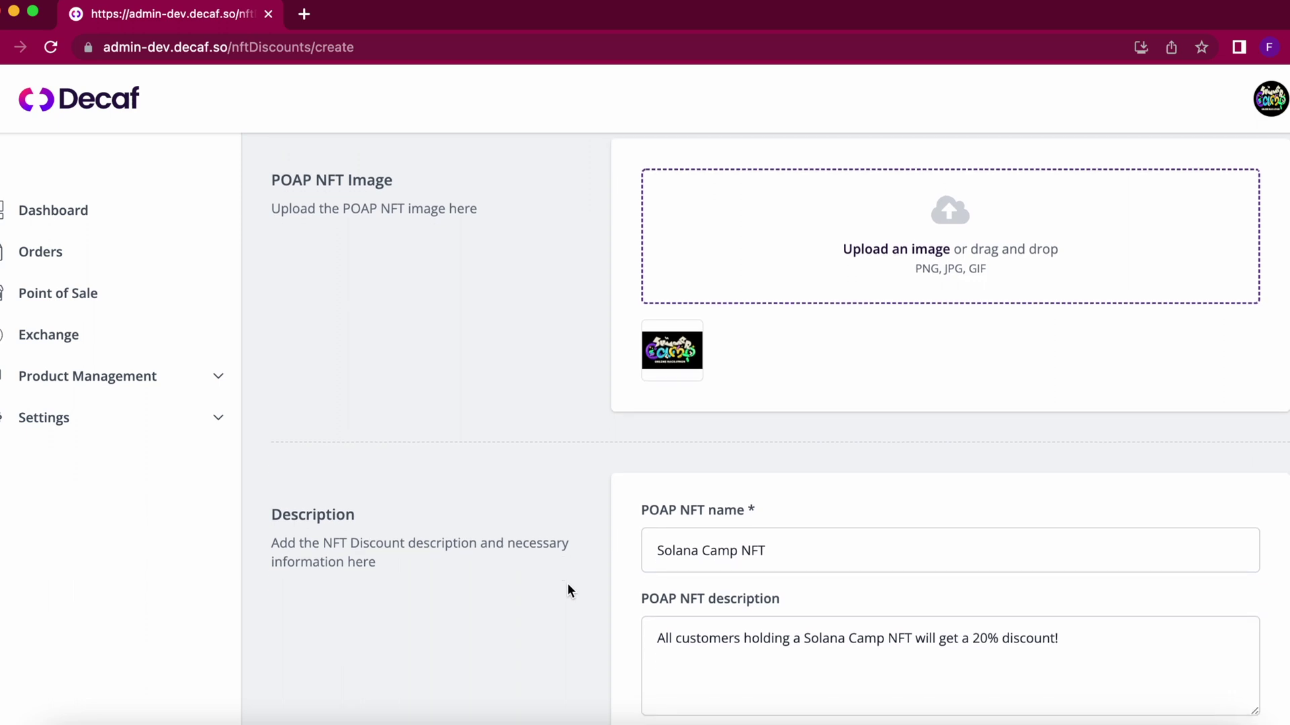
{"action": "scroll", "coordinate": [568, 584], "scroll_direction": "down", "scroll_amount": 8}
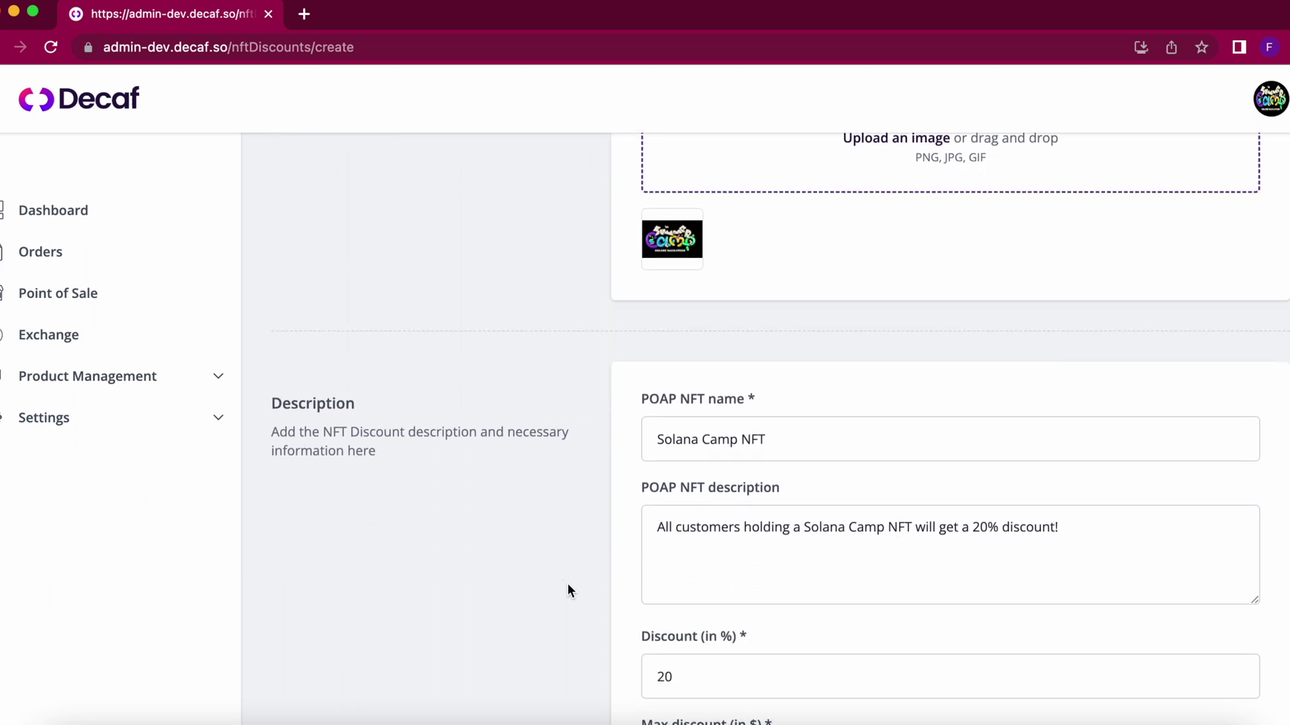
{"action": "double_click", "coordinate": [701, 448]}
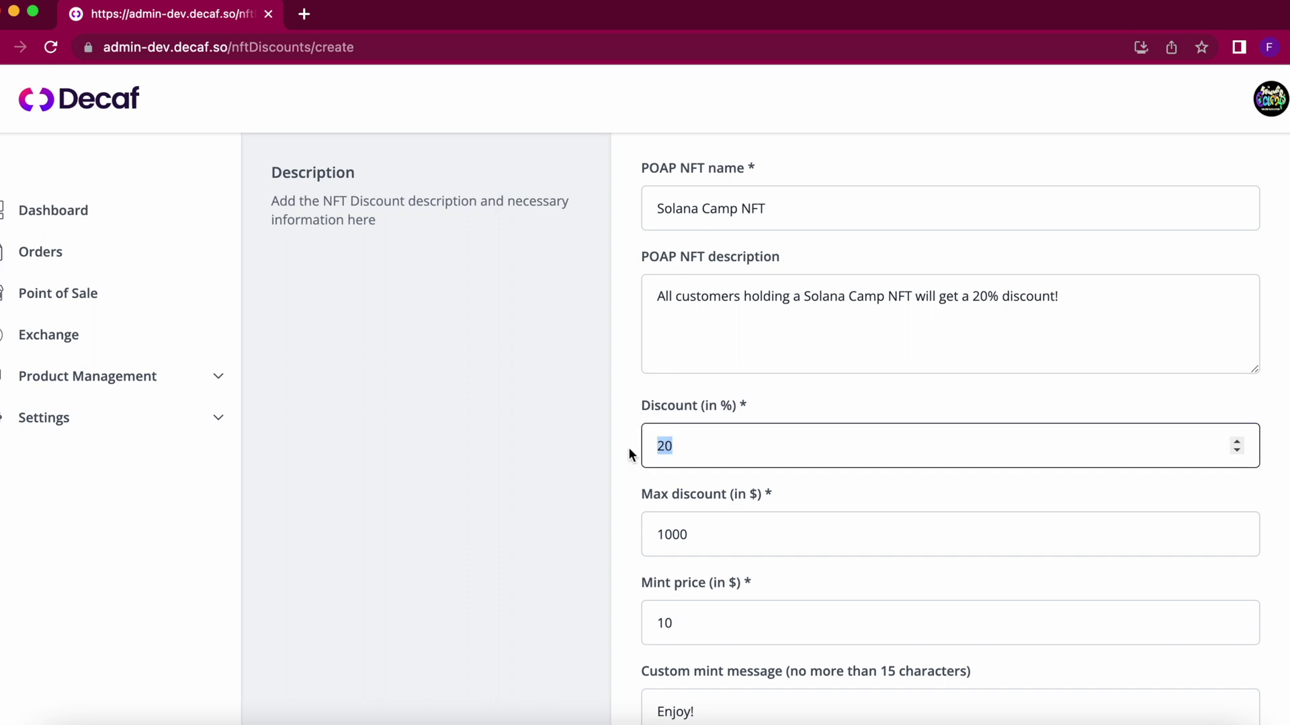
{"action": "left_click", "coordinate": [558, 509]}
{"action": "scroll", "coordinate": [558, 509], "scroll_direction": "down", "scroll_amount": 2}
{"action": "scroll", "coordinate": [558, 516], "scroll_direction": "down", "scroll_amount": 3}
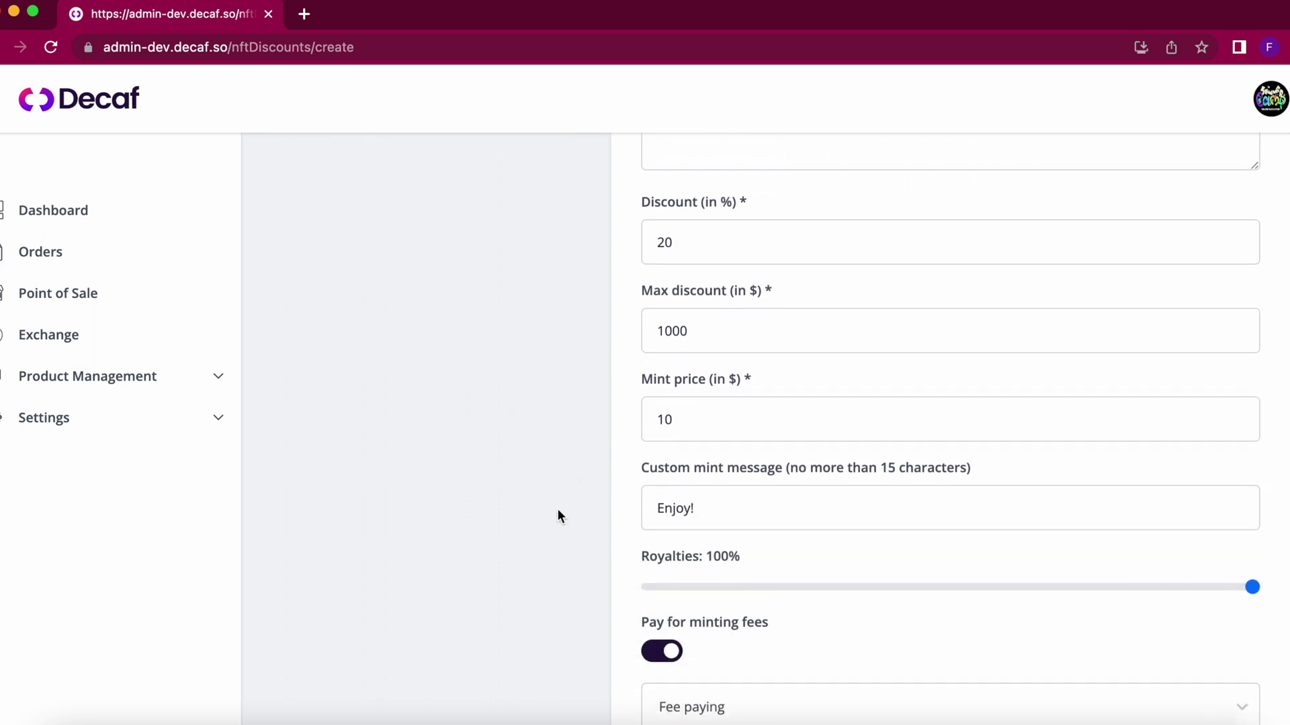
{"action": "scroll", "coordinate": [558, 510], "scroll_direction": "down", "scroll_amount": 4}
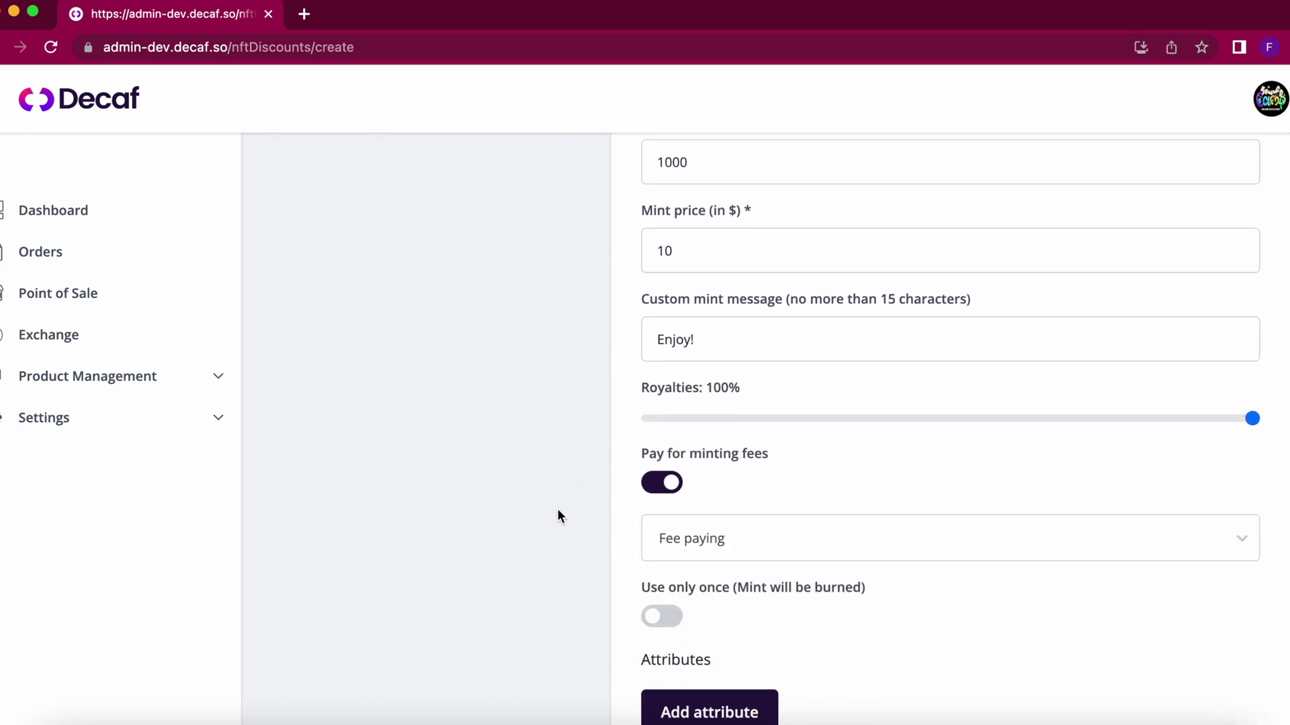
{"action": "scroll", "coordinate": [557, 516], "scroll_direction": "down", "scroll_amount": 7}
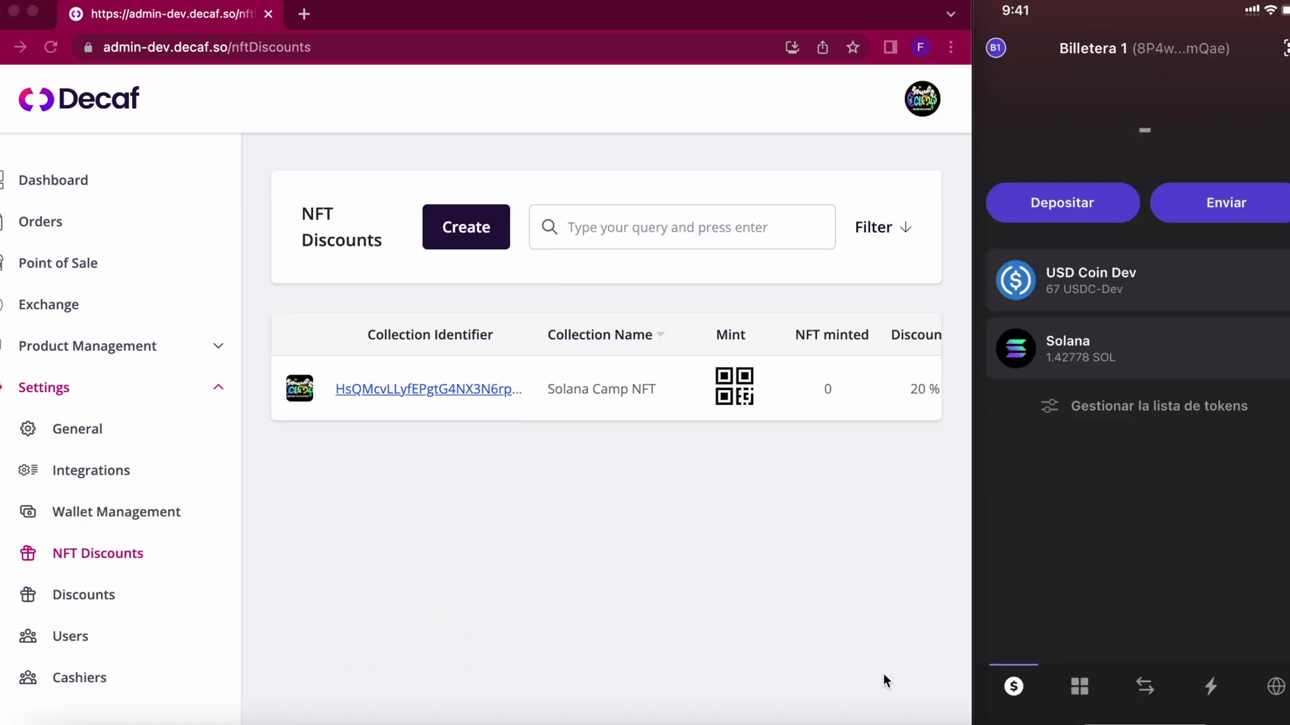
Open the mint QR code of the Solana Camp NFT discount for scanning with the phone wallet.
{"action": "left_click", "coordinate": [739, 393]}
{"action": "left_click", "coordinate": [739, 398]}
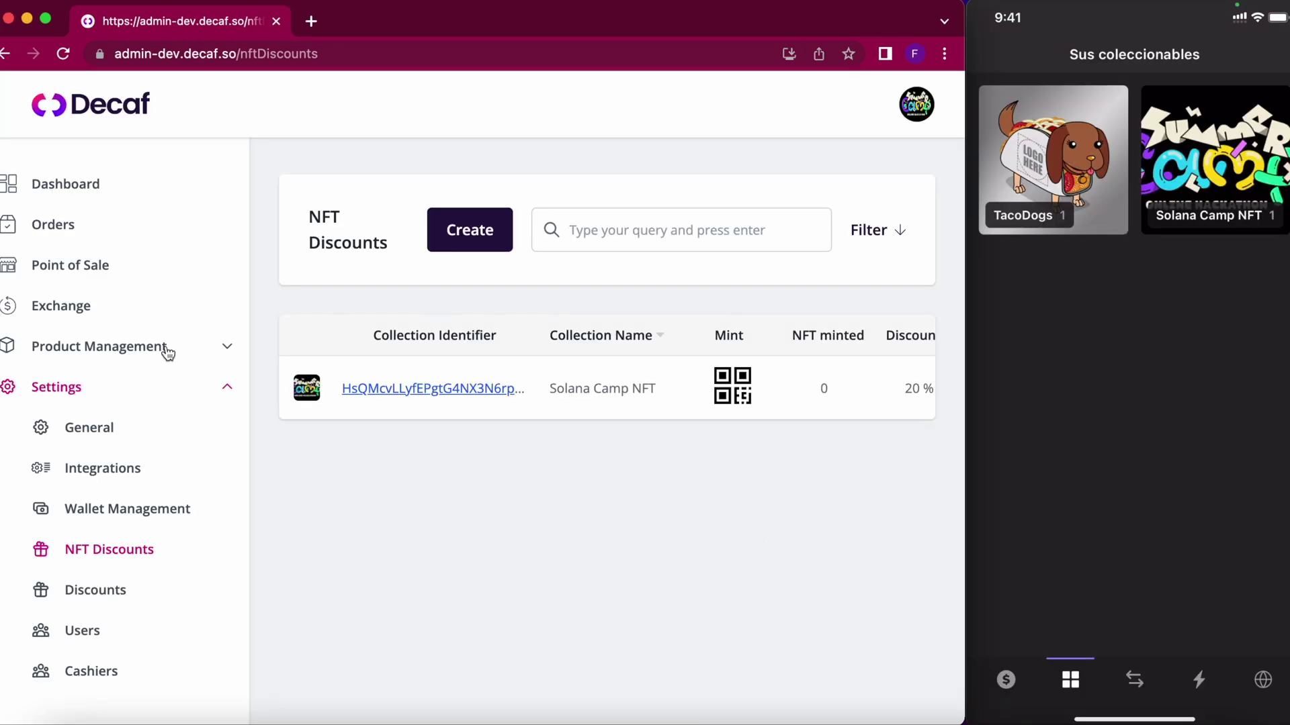
Start a point-of-sale order and add one Camping bag to it.
{"action": "left_click", "coordinate": [90, 268]}
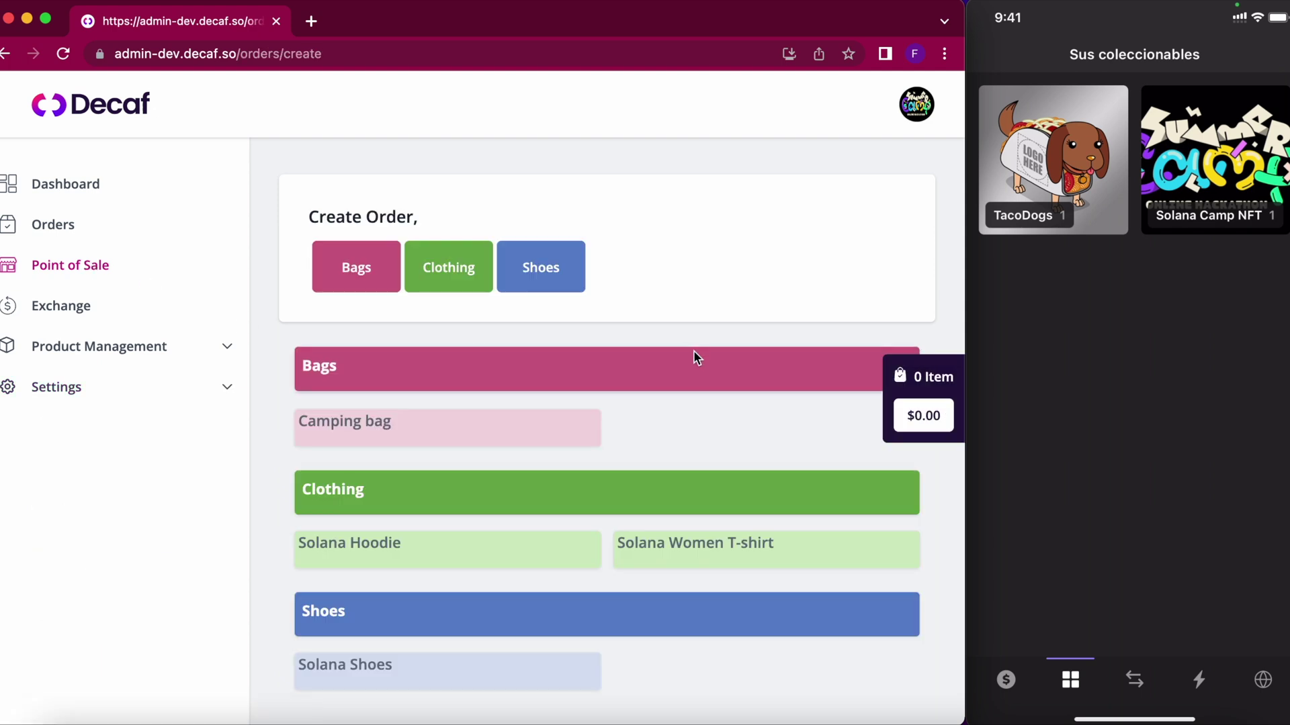
{"action": "left_click", "coordinate": [370, 433]}
{"action": "left_click", "coordinate": [638, 524]}
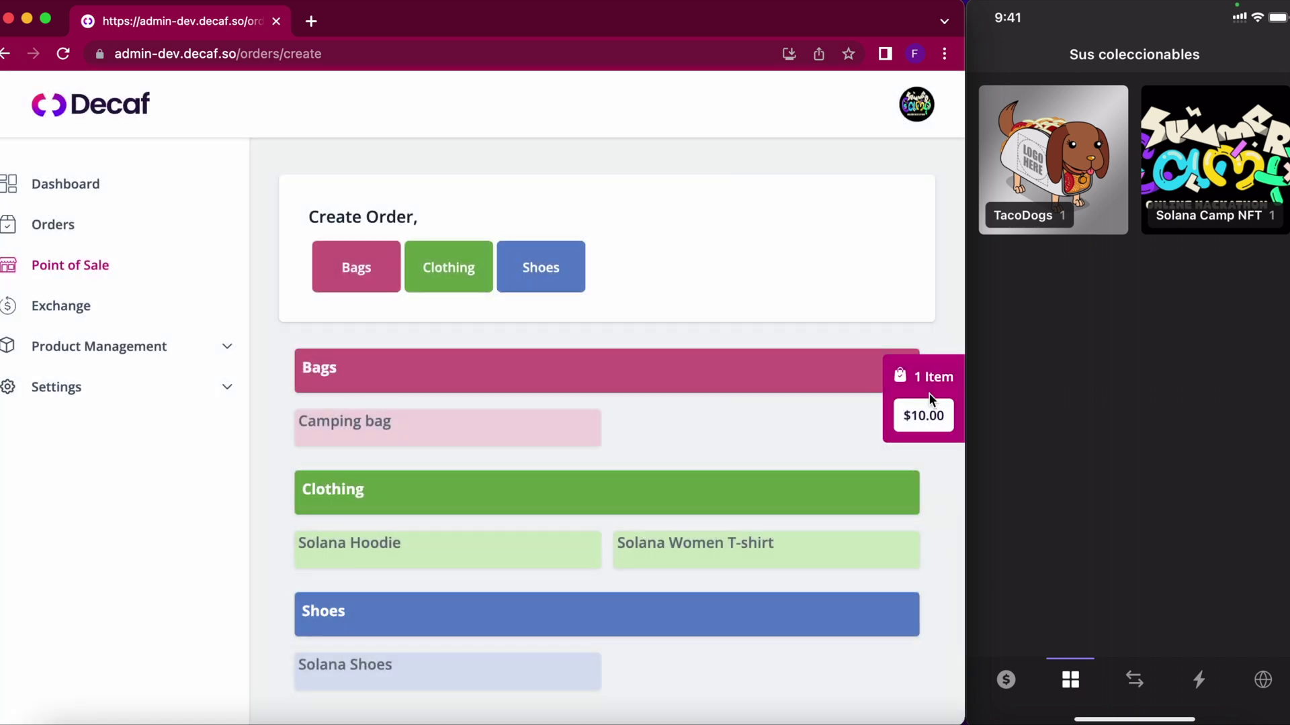
Check out the Camping bag order and charge it with Solana Pay at the counter.
{"action": "left_click", "coordinate": [923, 389]}
{"action": "left_click", "coordinate": [739, 680]}
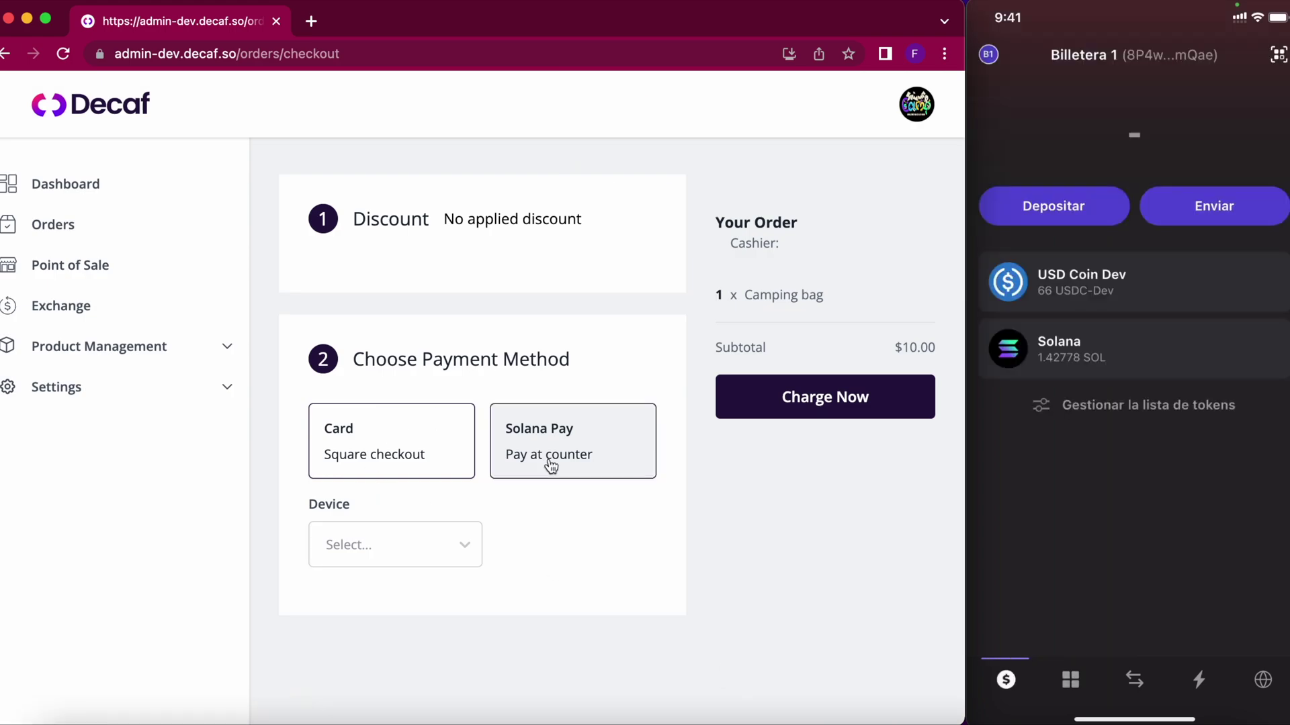
{"action": "left_click", "coordinate": [582, 441]}
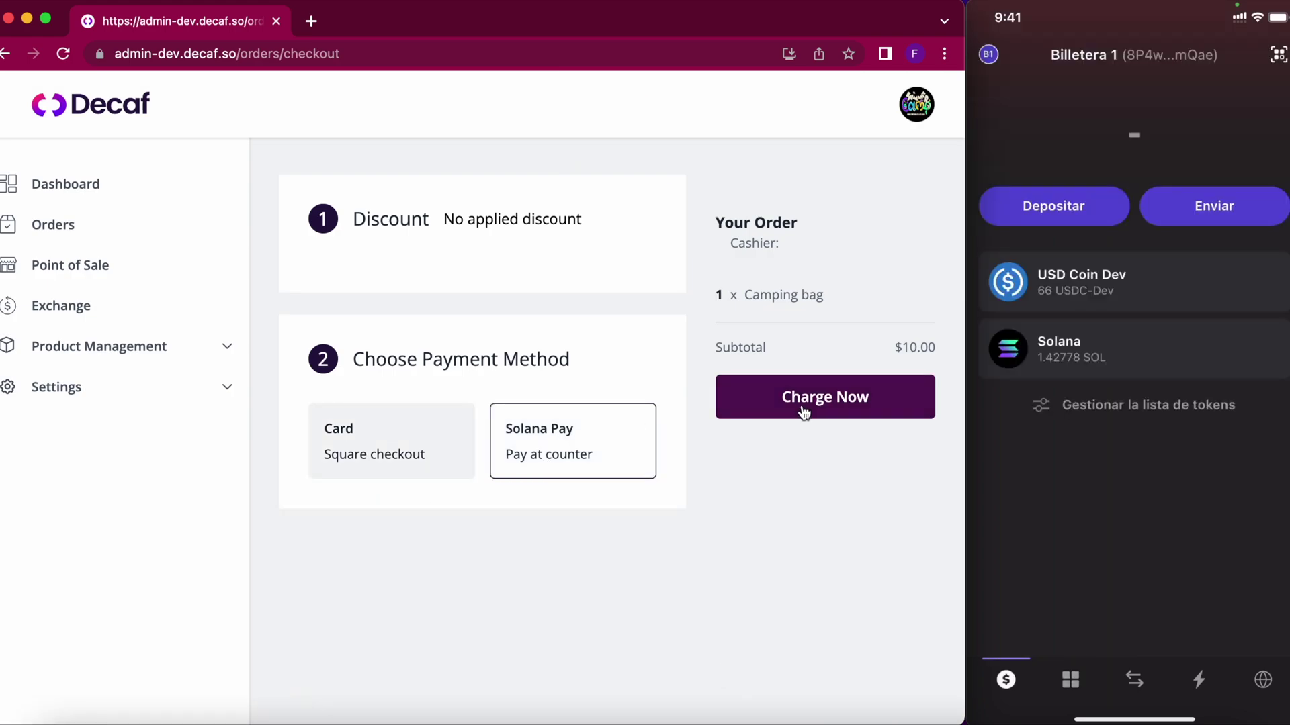
{"action": "left_click", "coordinate": [804, 411]}
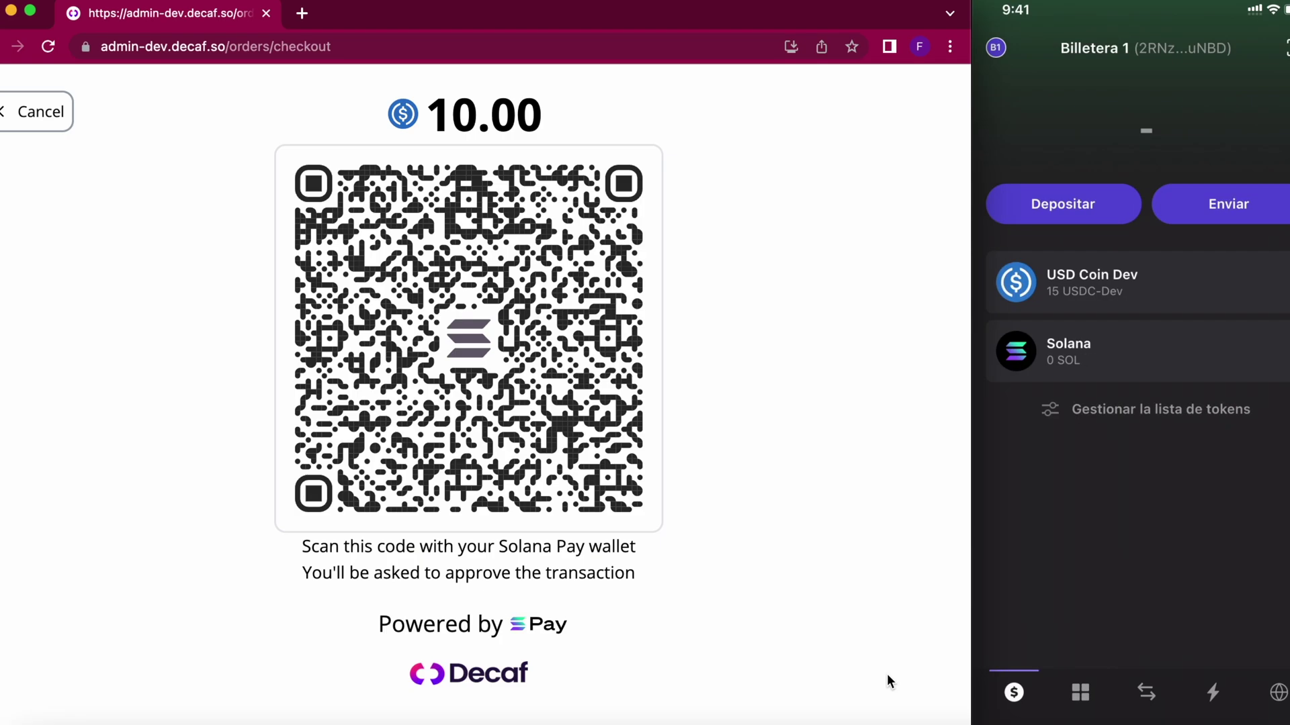